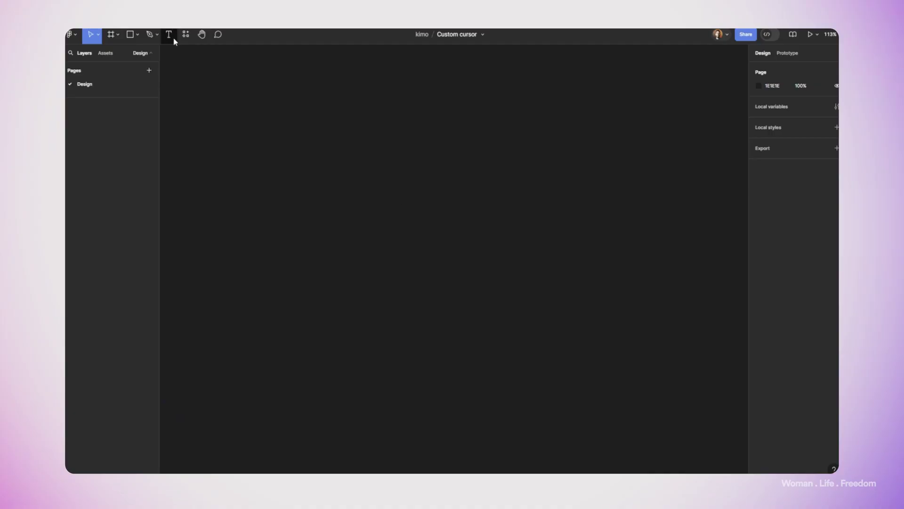
- Add a text layer reading "Click here" on the empty canvas
left_click(169, 34)
left_click(395, 203)
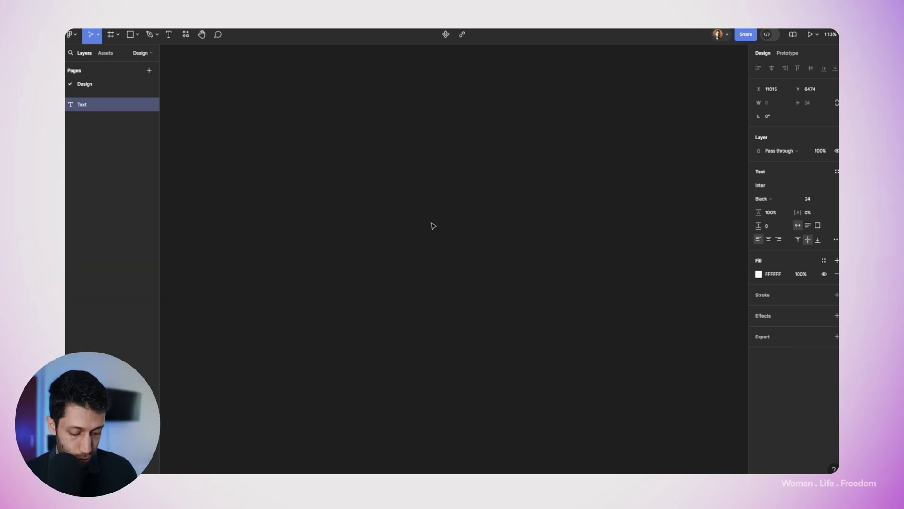
type("Click here")
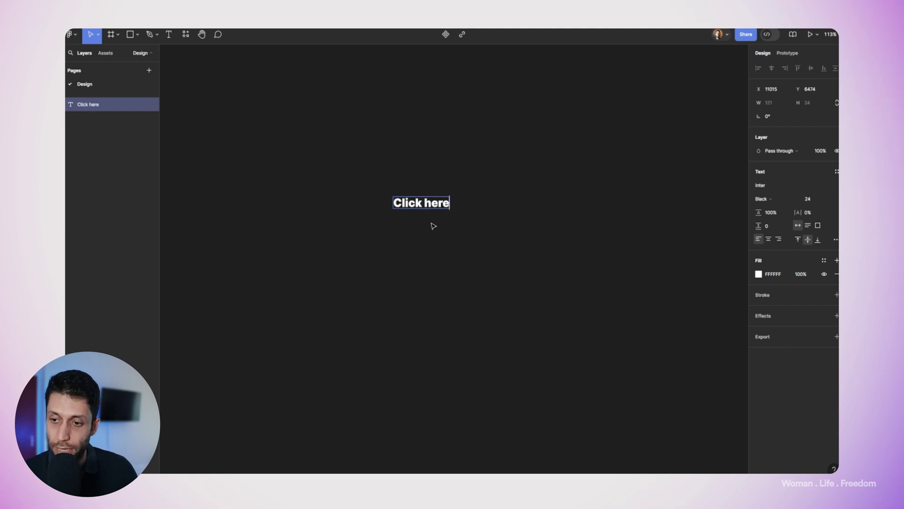
key("Escape")
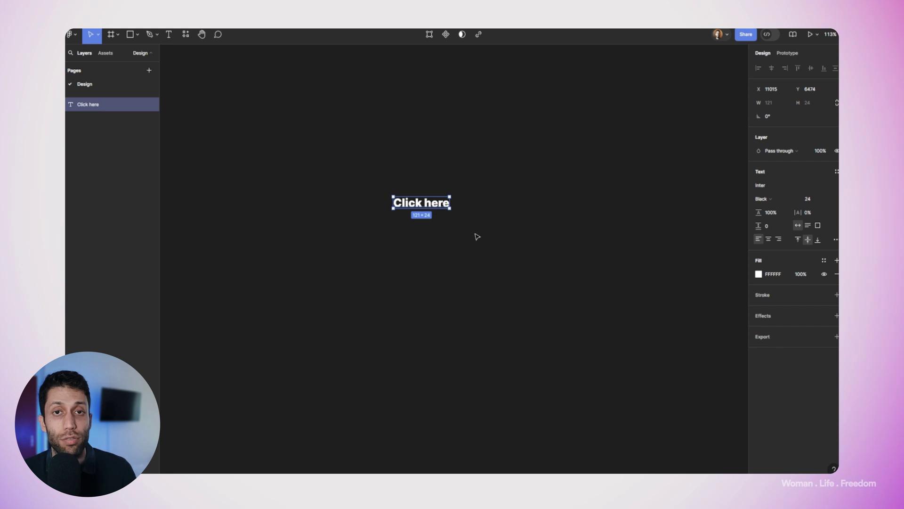
key("o")
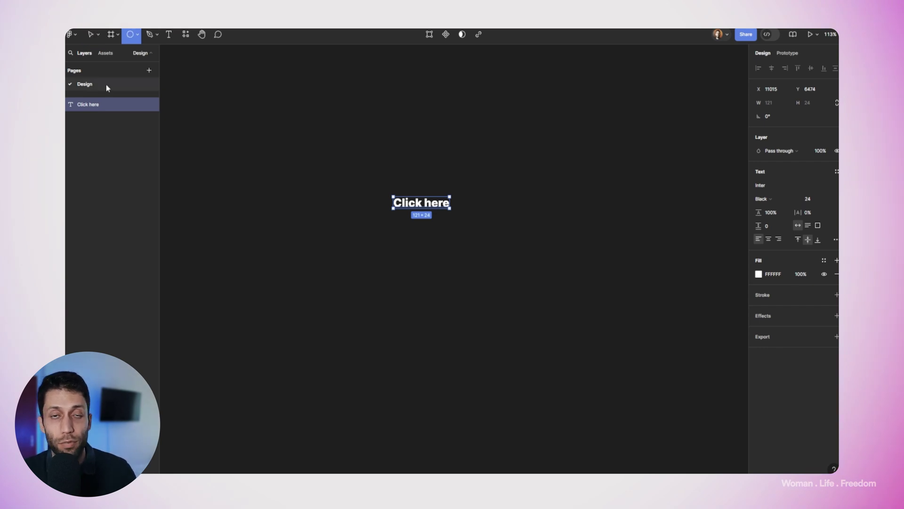
left_click_drag(348, 148, 501, 306)
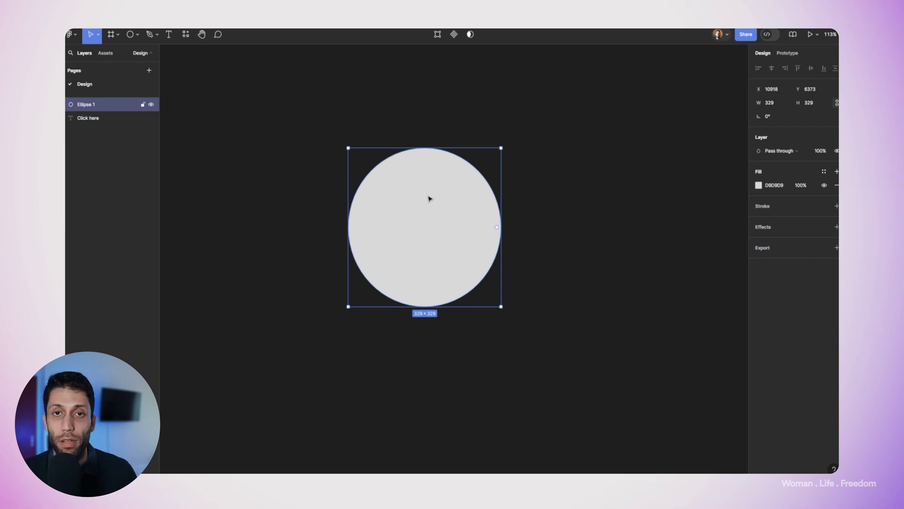
key("Delete")
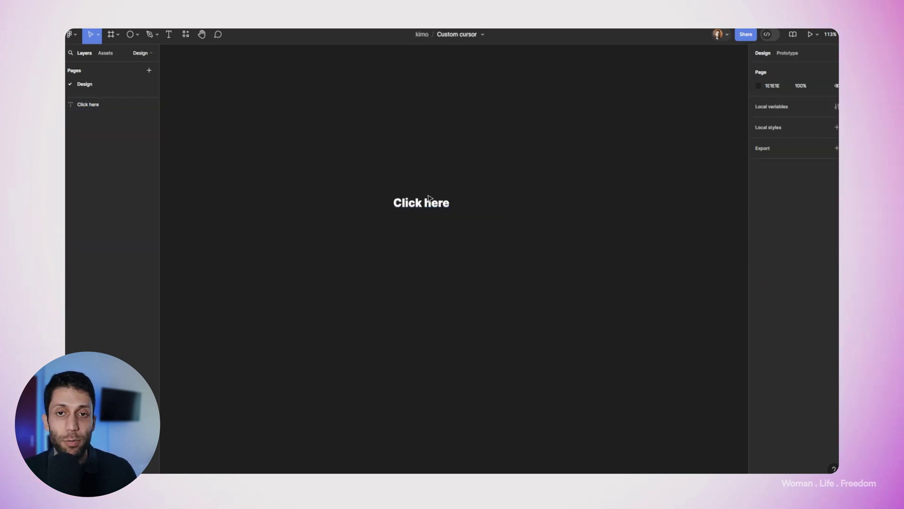
- Wrap the "Click here" text in an auto layout frame and rename the frame "Custom cursor"
left_click(427, 205)
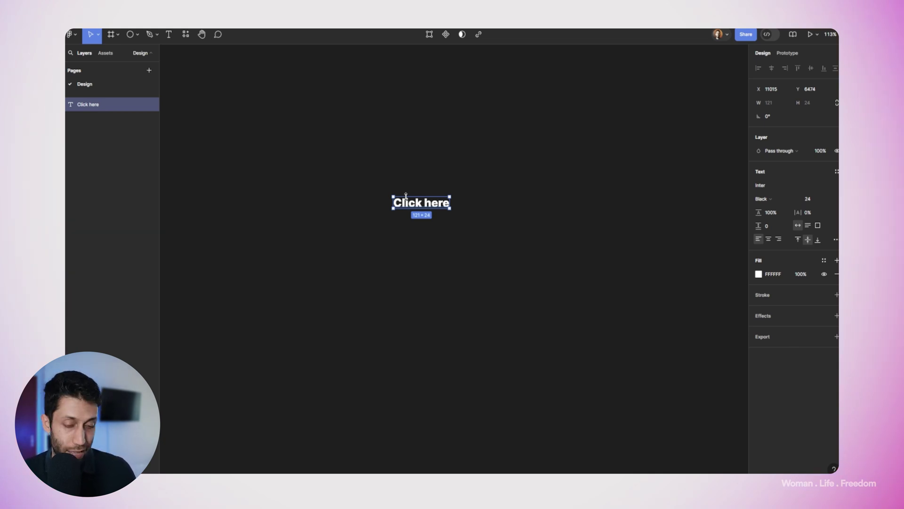
key("shift+a")
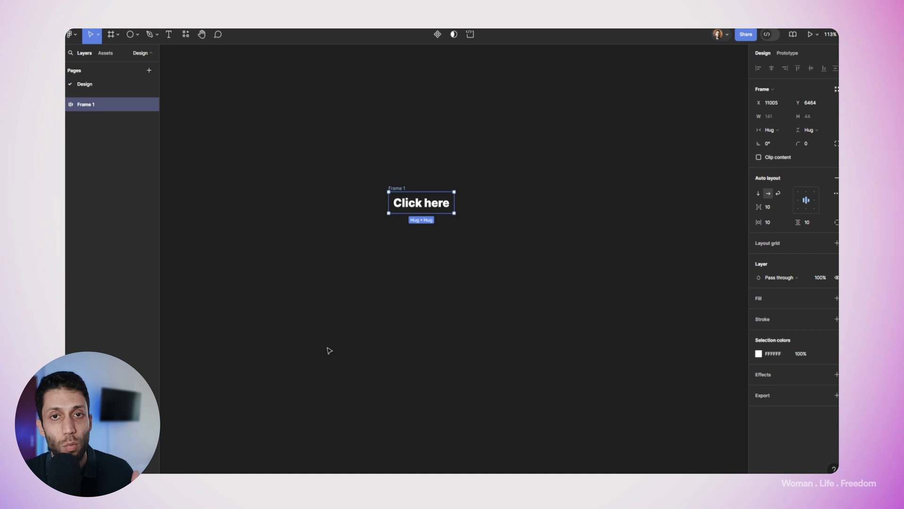
left_click(339, 294)
left_click(417, 201)
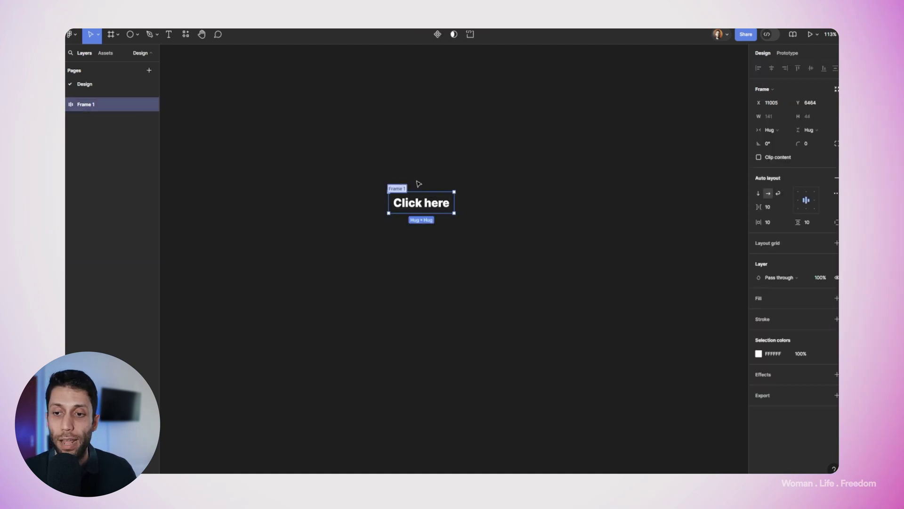
type("Custom")
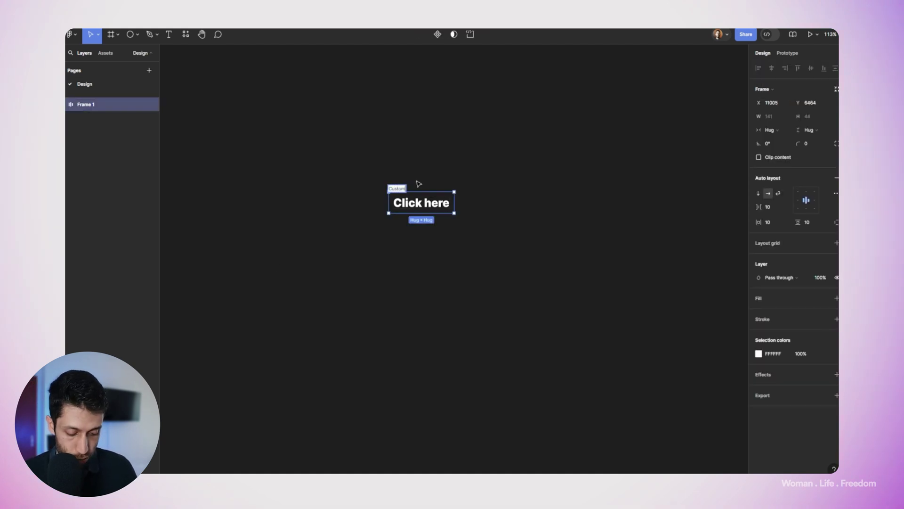
type(" cursor")
key("Return")
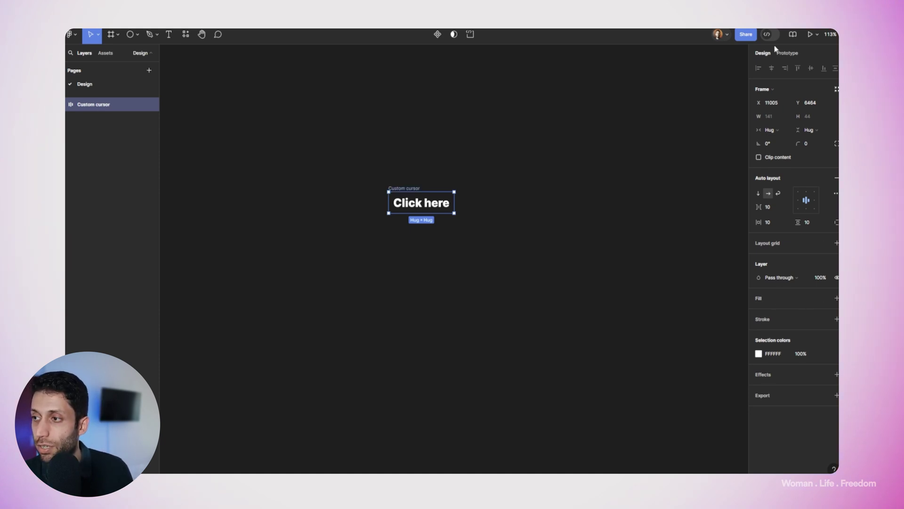
- Add a solid black 000000 fill to the Custom cursor frame
left_click(837, 298)
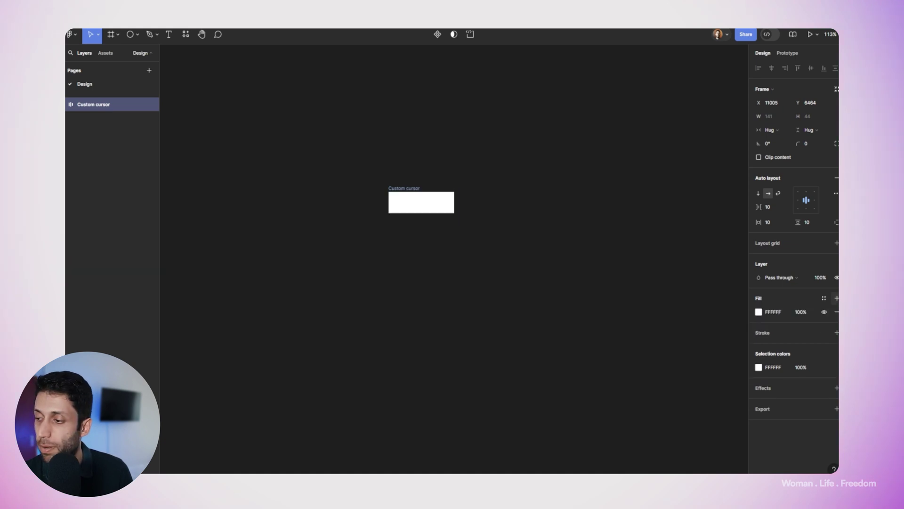
left_click(758, 311)
left_click_drag(694, 293, 641, 374)
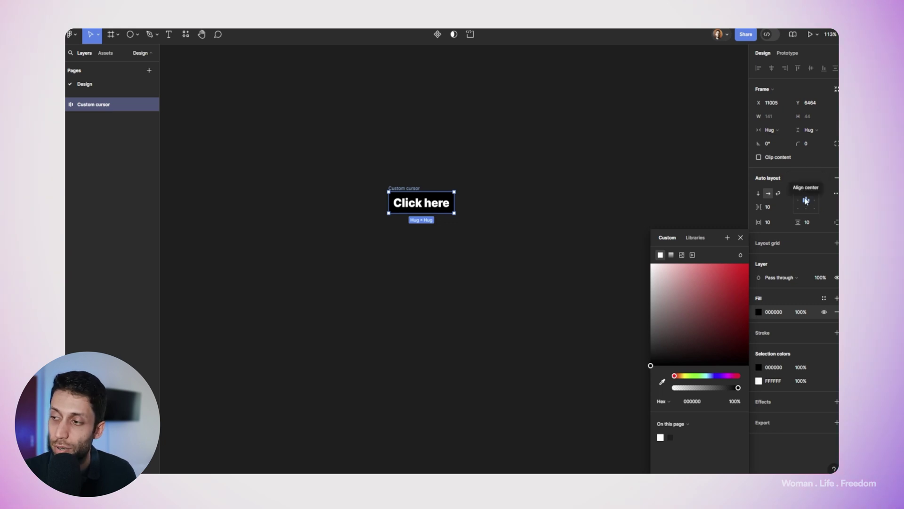
- Center-align the content of the Custom cursor frame and enlarge the frame to about 221 × 146
left_click(806, 201)
left_click_drag(454, 192, 491, 142)
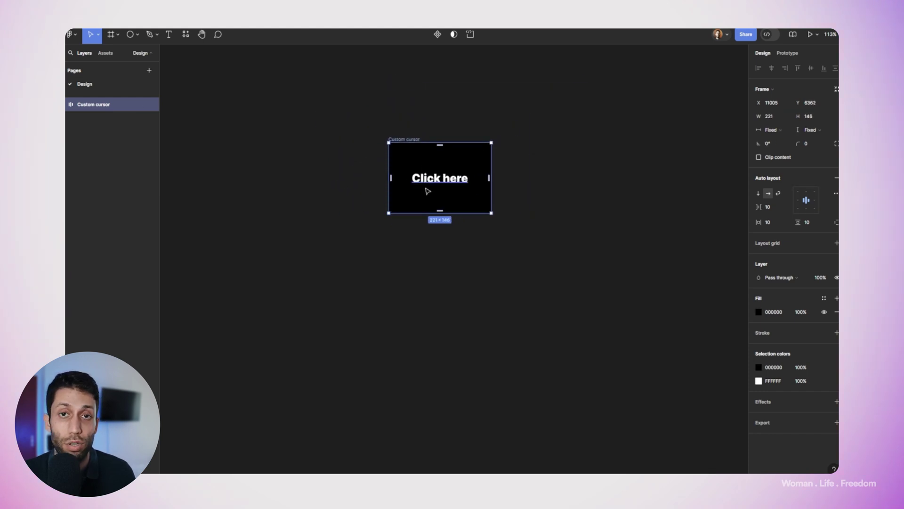
left_click(481, 276)
- Set the width and height of the Custom cursor frame to 100 each
scroll(402, 145, "up", 3)
left_click(415, 140)
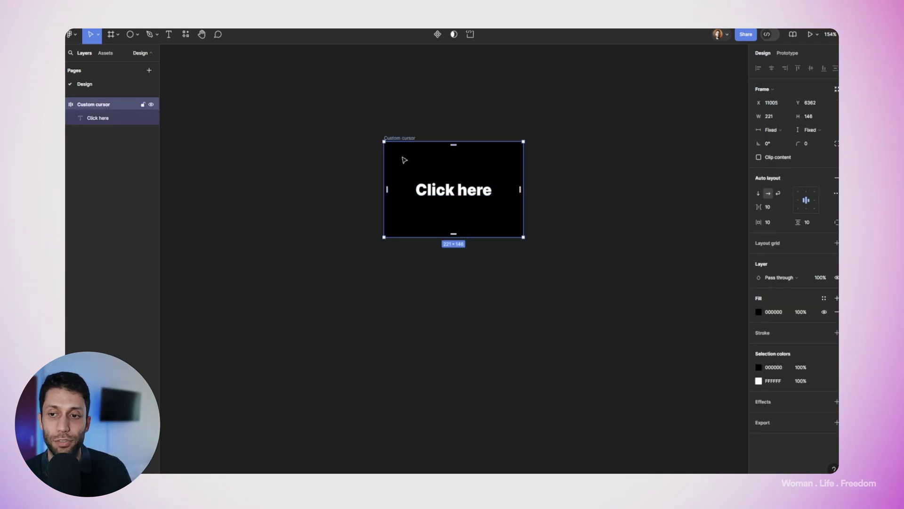
left_click(771, 121)
type("1200")
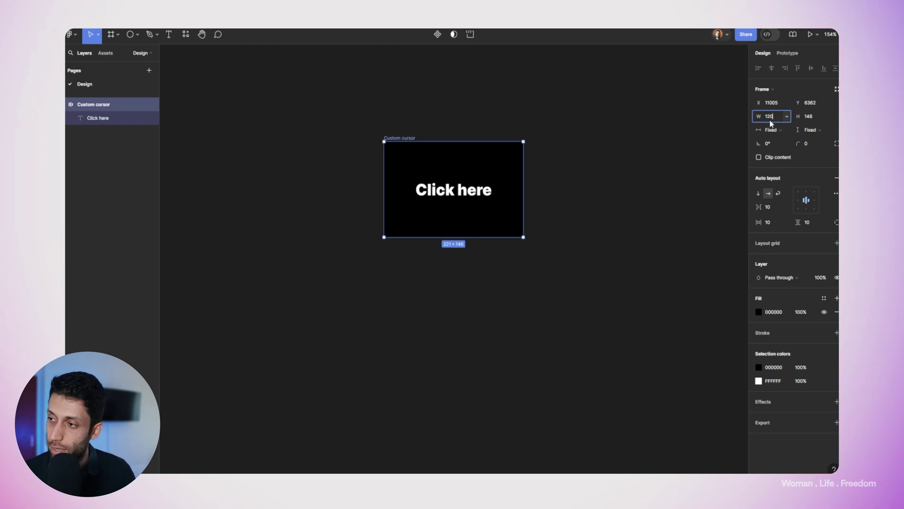
key("BackSpace")
key("BackSpace")
type("00")
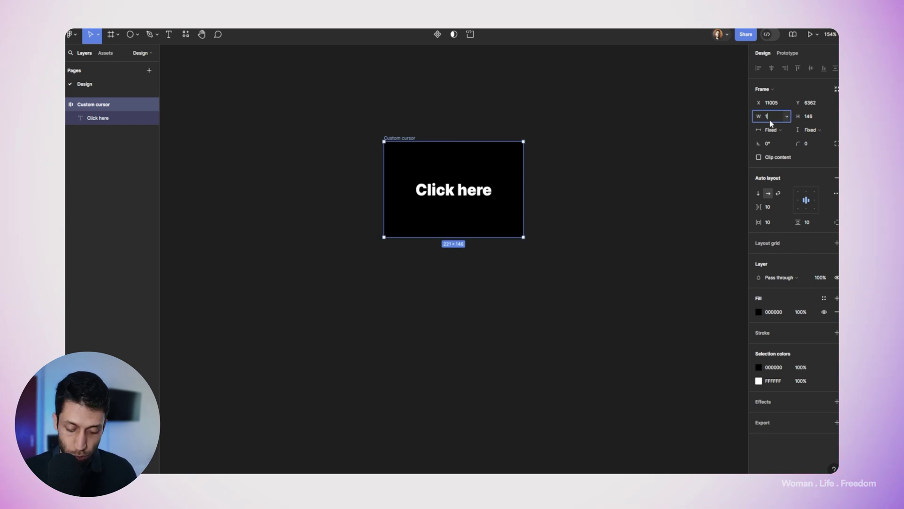
key("Return")
left_click(809, 116)
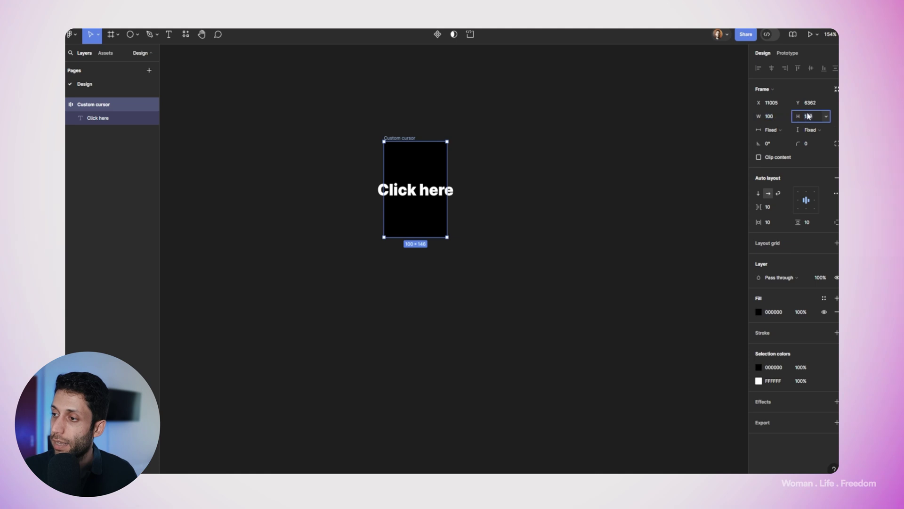
type("100")
key("Return")
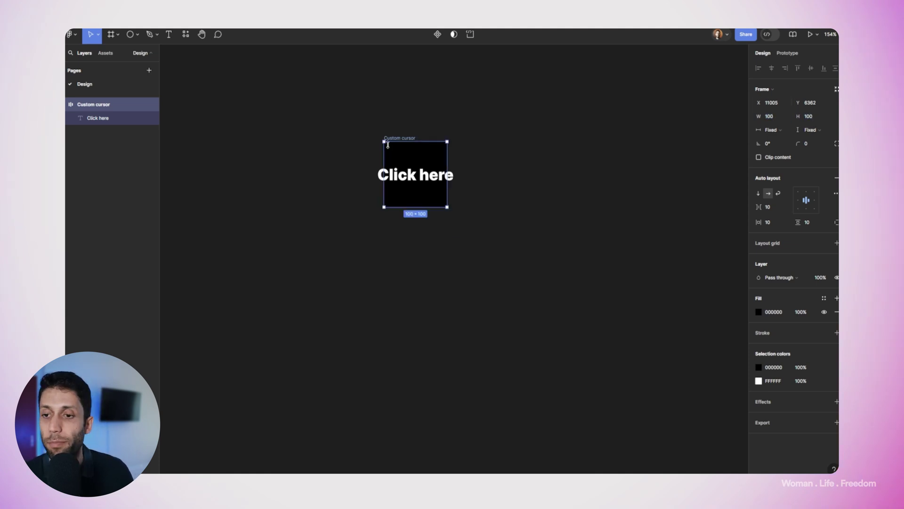
- Reduce the font size of the "Click here" text so that it fits within the Custom cursor frame
left_click(441, 173)
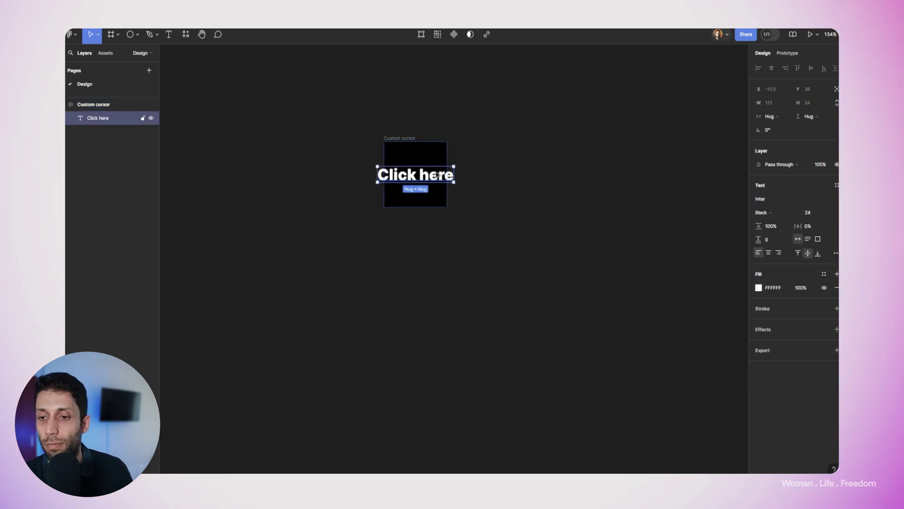
left_click(817, 215)
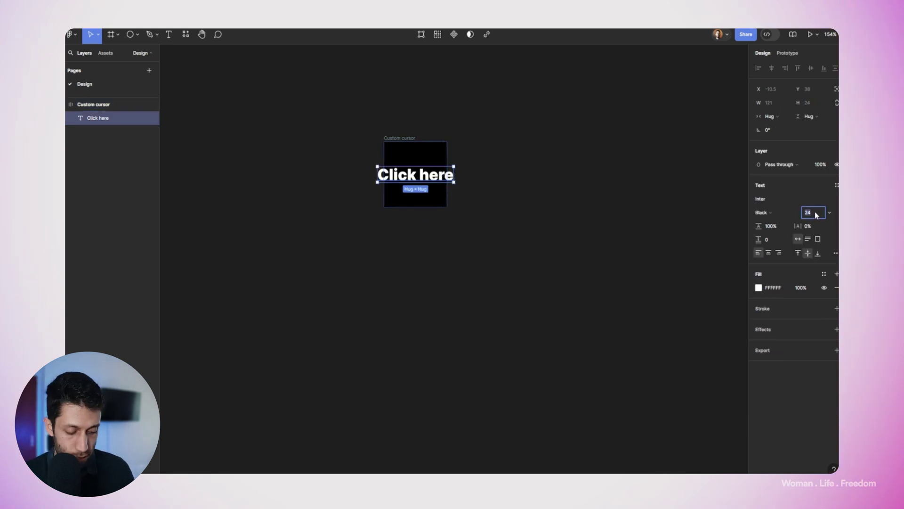
key("Return")
left_click(377, 161)
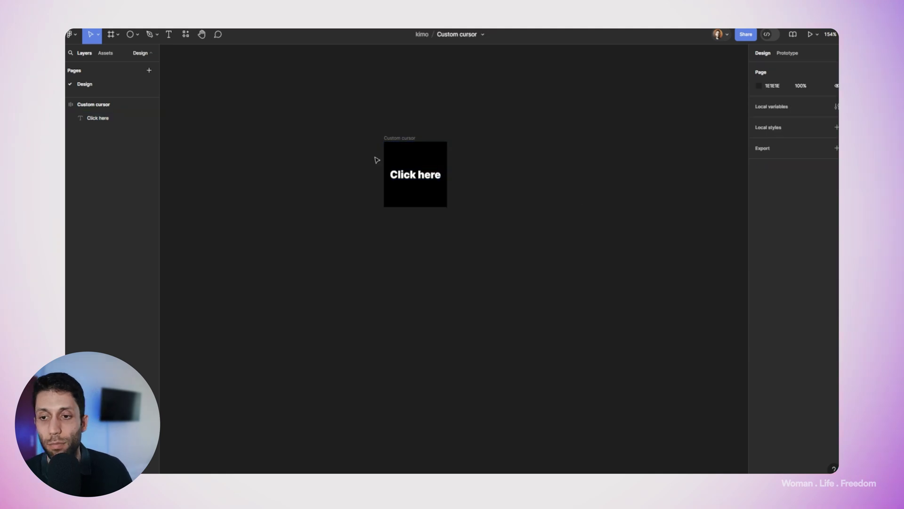
- Round the Custom cursor frame into a circle with a corner radius of 63
left_click(399, 140)
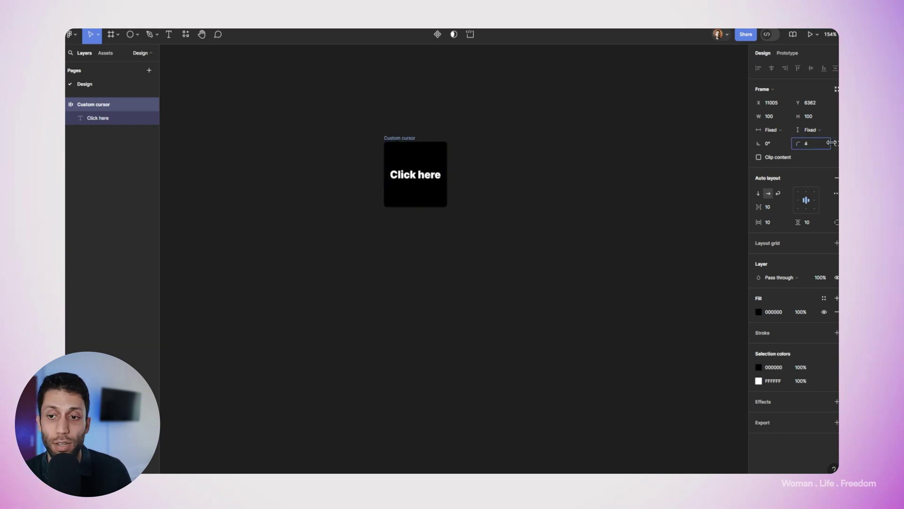
left_click_drag(798, 143, 642, 169)
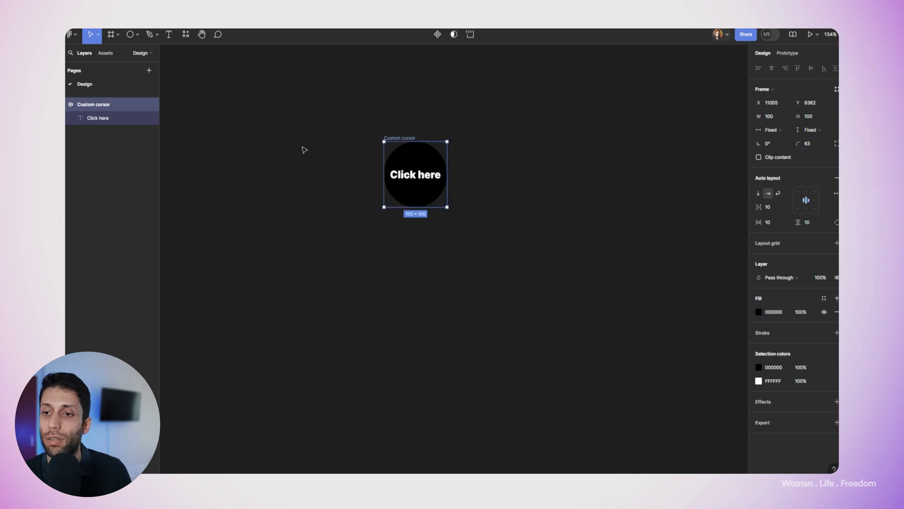
left_click(310, 130)
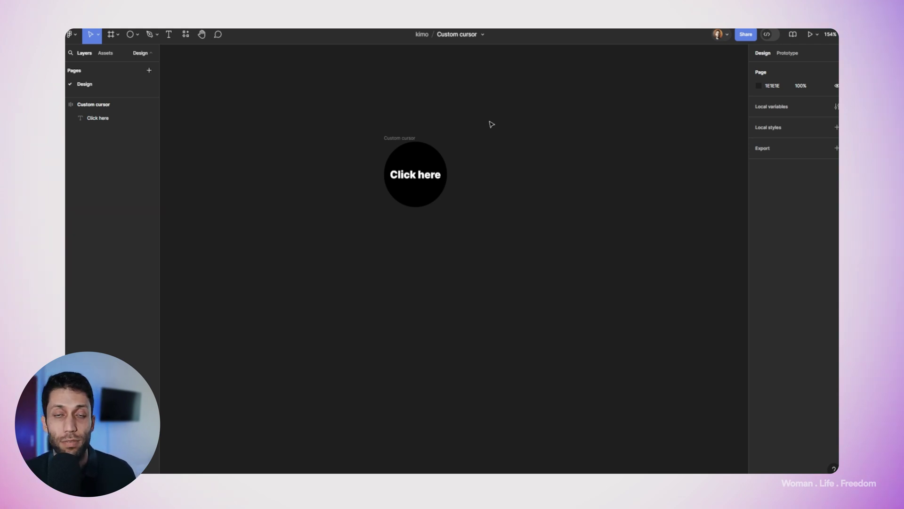
- Collapse the layer list and draw a square frame about 47 × 47 beside the Custom cursor circle
key("alt+l")
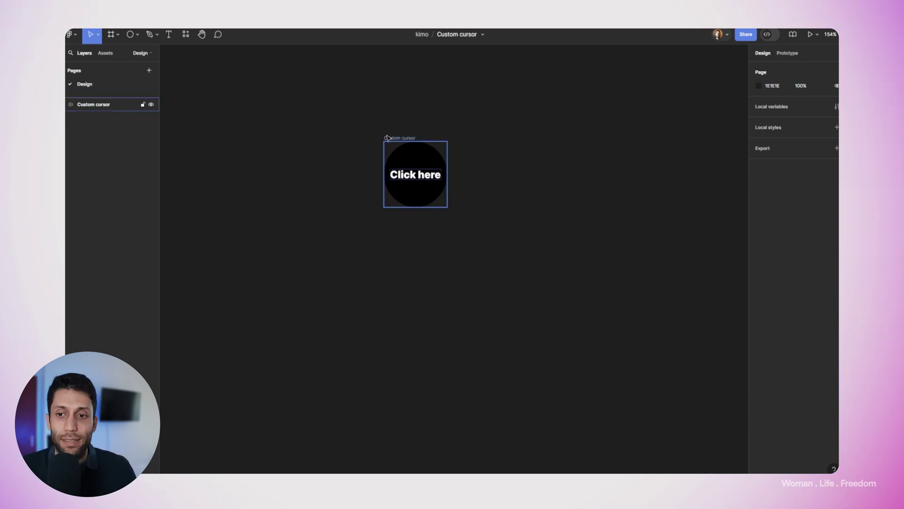
left_click(117, 34)
left_click(96, 54)
left_click_drag(305, 145, 336, 177)
- Move the Custom cursor frame into the small square frame and center it horizontally and vertically
left_click_drag(404, 141, 315, 160)
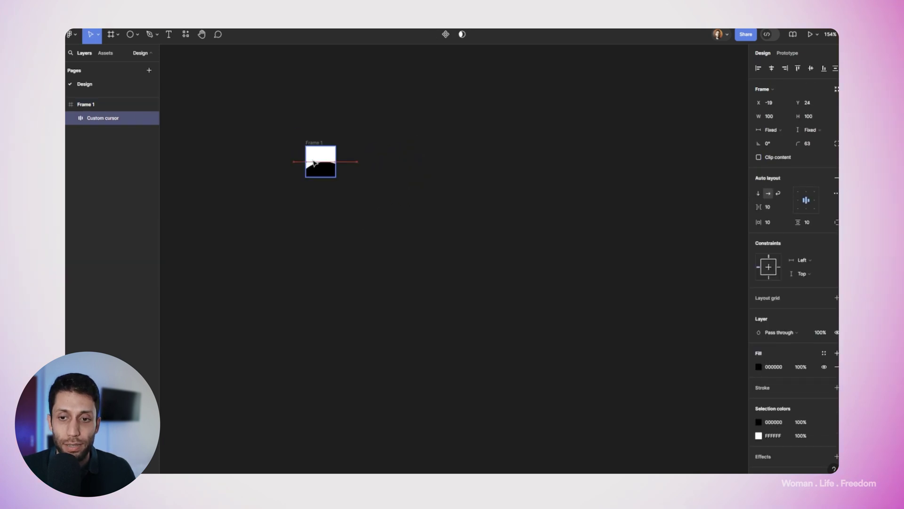
left_click(771, 68)
left_click(811, 69)
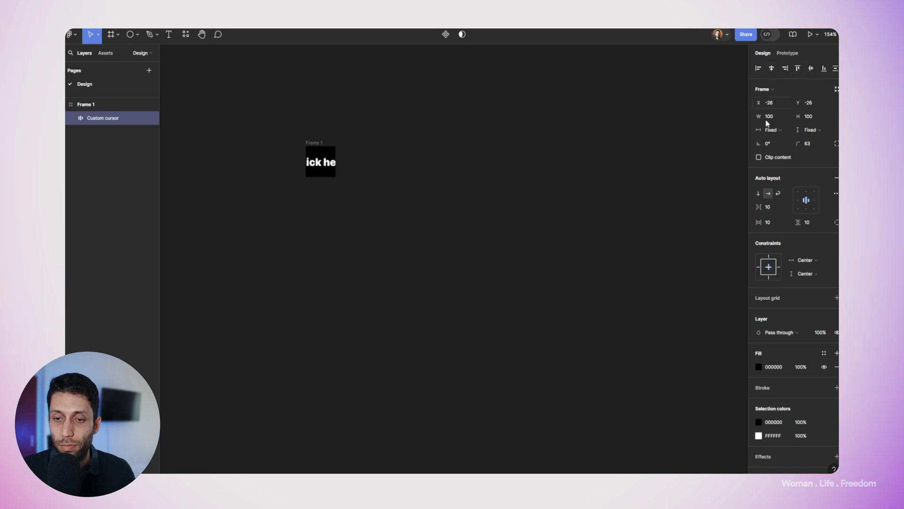
- Rename the small outer frame "Touch point" and turn off its Clip content option
left_click(315, 142)
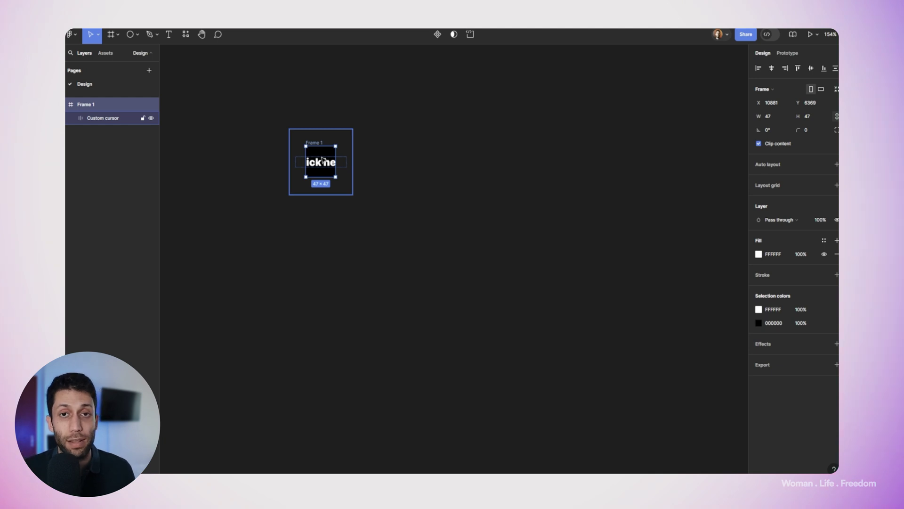
double_click(320, 142)
type("Touch poin")
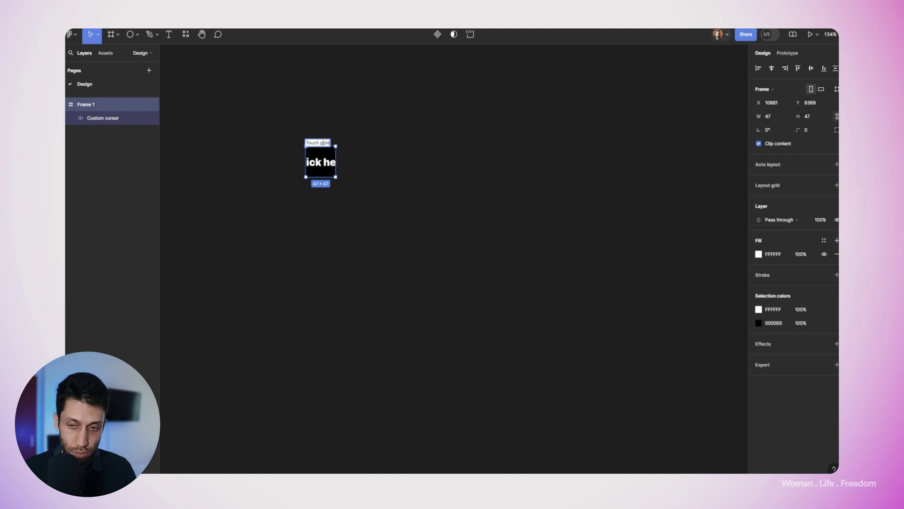
type("t")
key("Return")
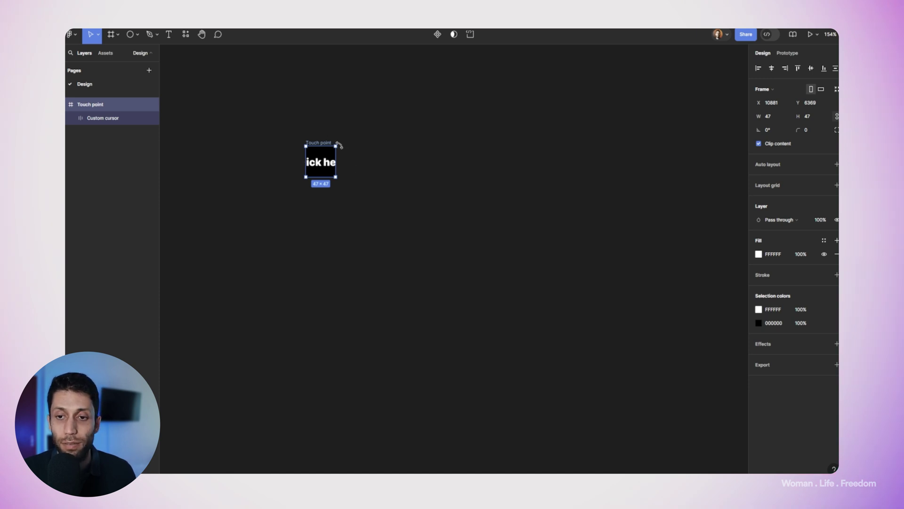
left_click(759, 144)
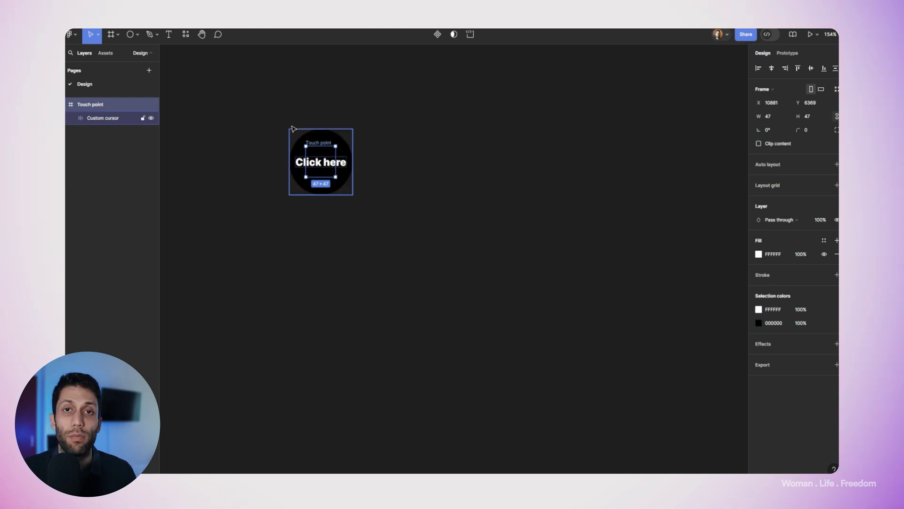
- Shrink the Touch point frame and set its width and height to 8
left_click(351, 152)
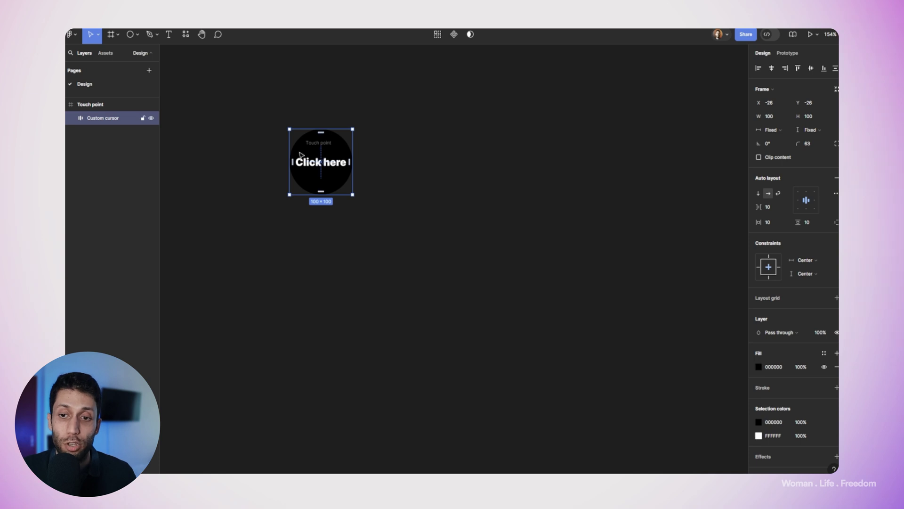
left_click(329, 148)
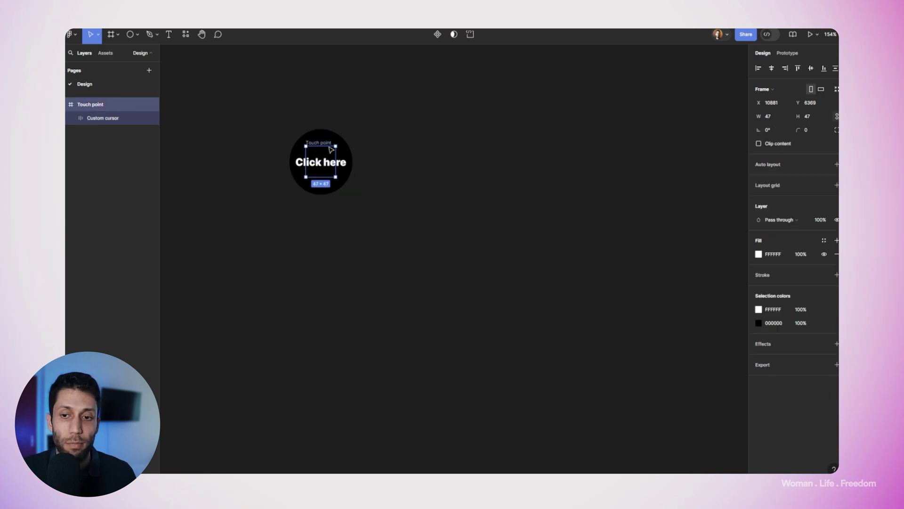
left_click_drag(336, 145, 325, 156)
left_click(776, 120)
type("8")
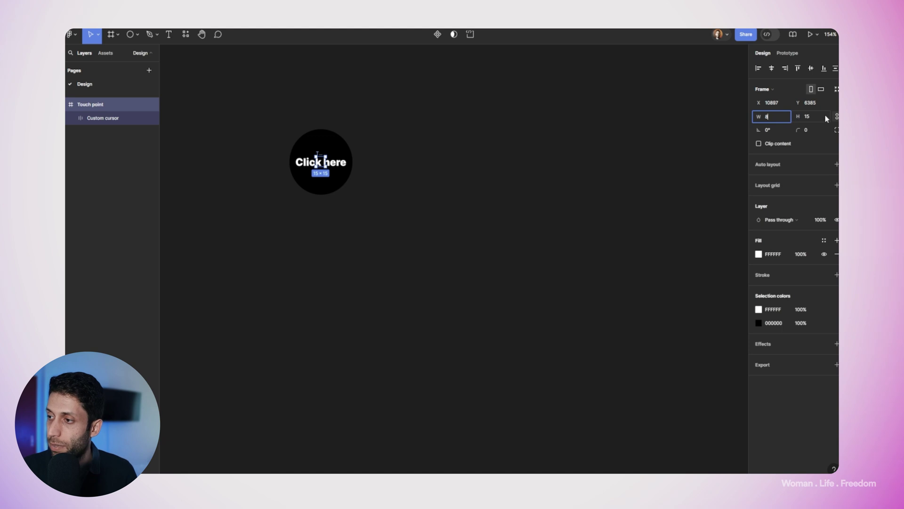
left_click(818, 119)
left_click(434, 150)
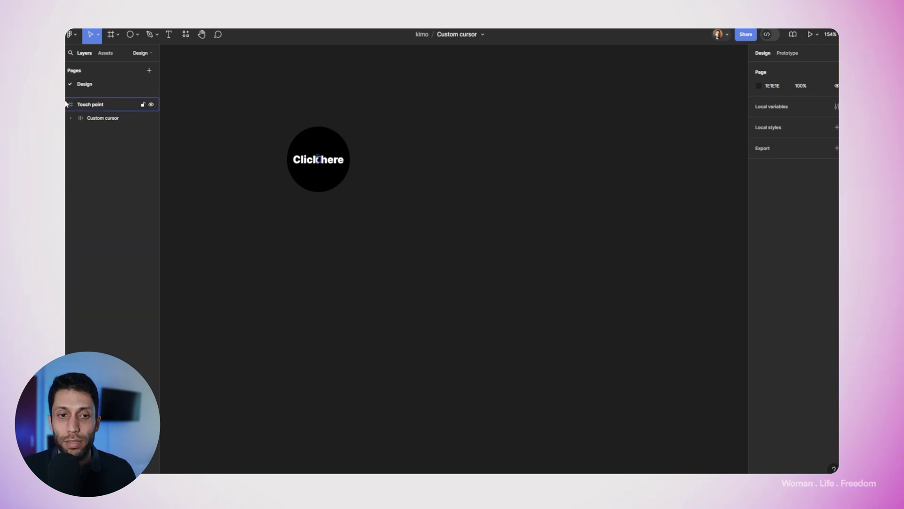
- Turn the Touch point frame into a component and add a second variant to it
left_click(95, 106)
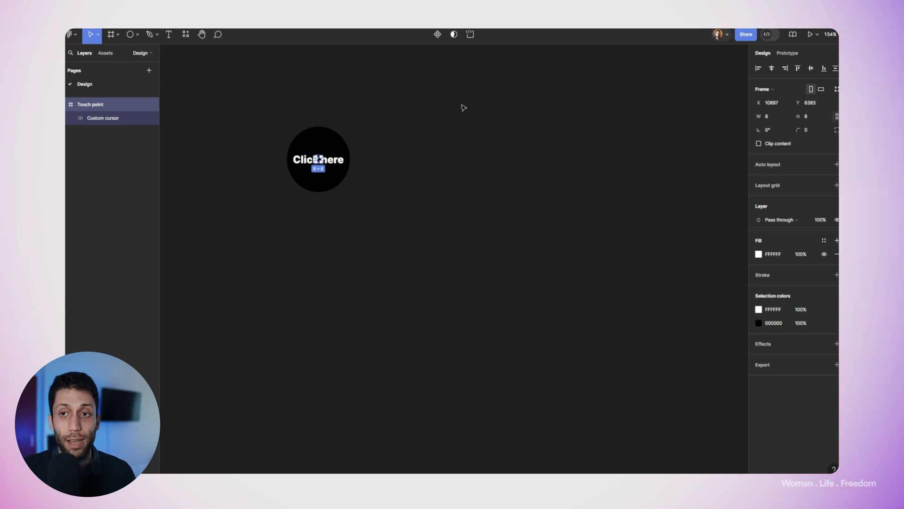
left_click(437, 37)
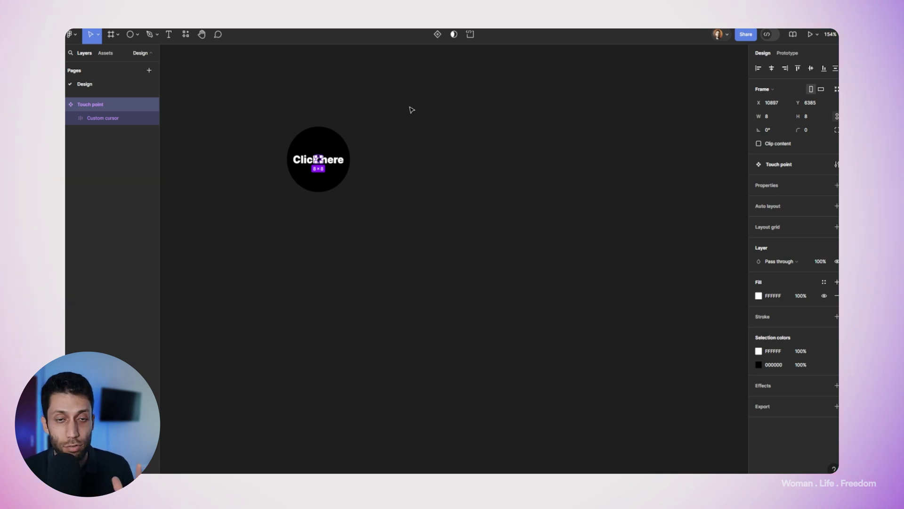
left_click(436, 38)
- Enlarge the Touch point component set to about 147 × 220 to make room for both variants
scroll(290, 184, "up", 5)
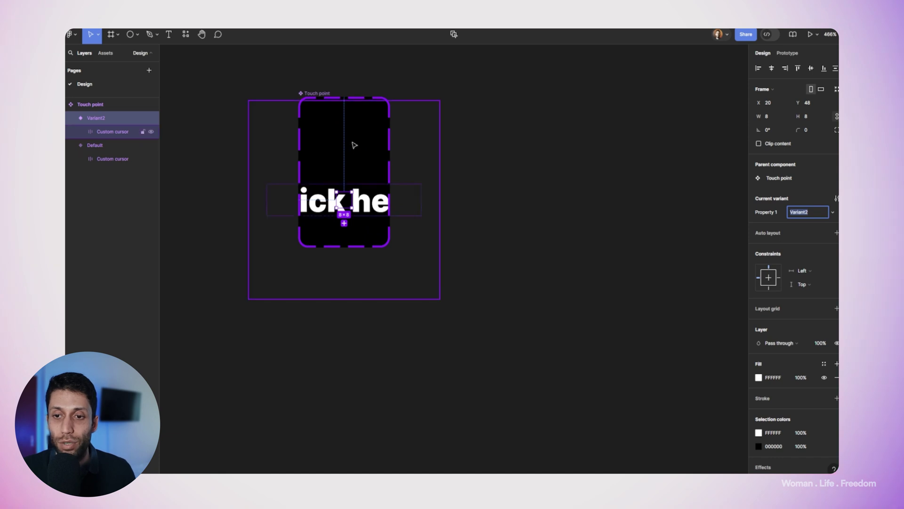
left_click(107, 145)
left_click(101, 118)
left_click(114, 145)
left_click(108, 118)
left_click(359, 97)
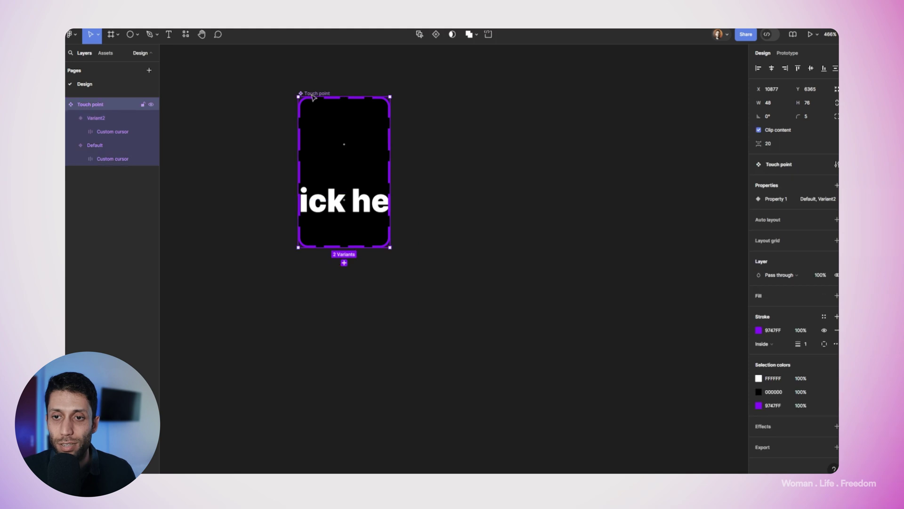
left_click_drag(391, 248, 580, 456)
scroll(580, 456, "down", 3)
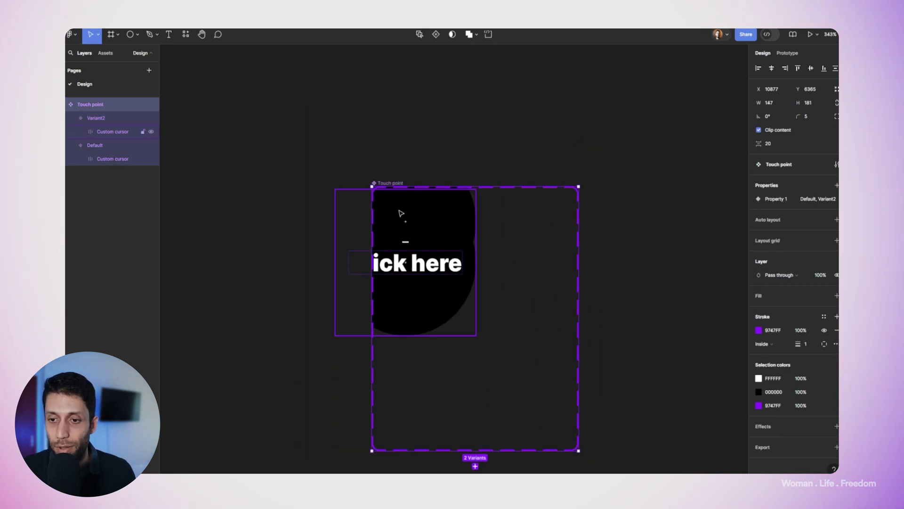
left_click_drag(376, 183, 375, 124)
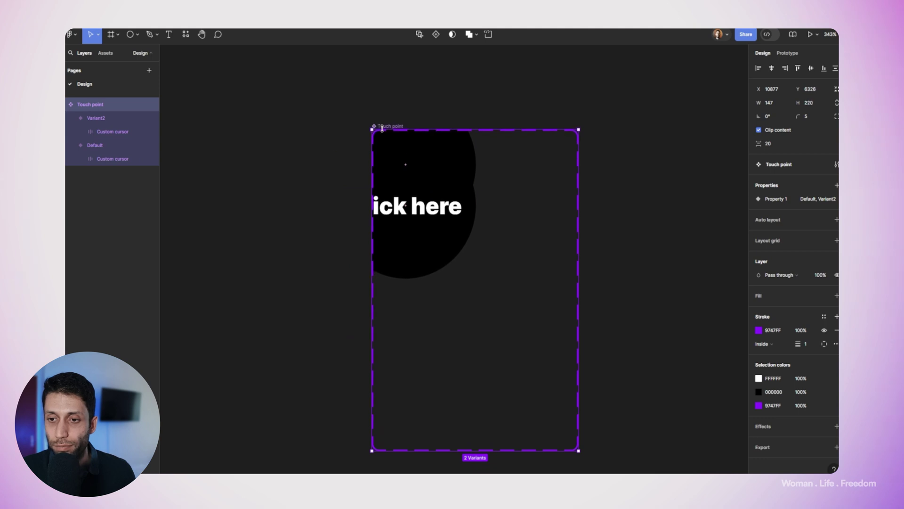
- Separate the overlapping variants inside the component set, placing Default in the upper half and Variant2 below it
left_click(410, 166)
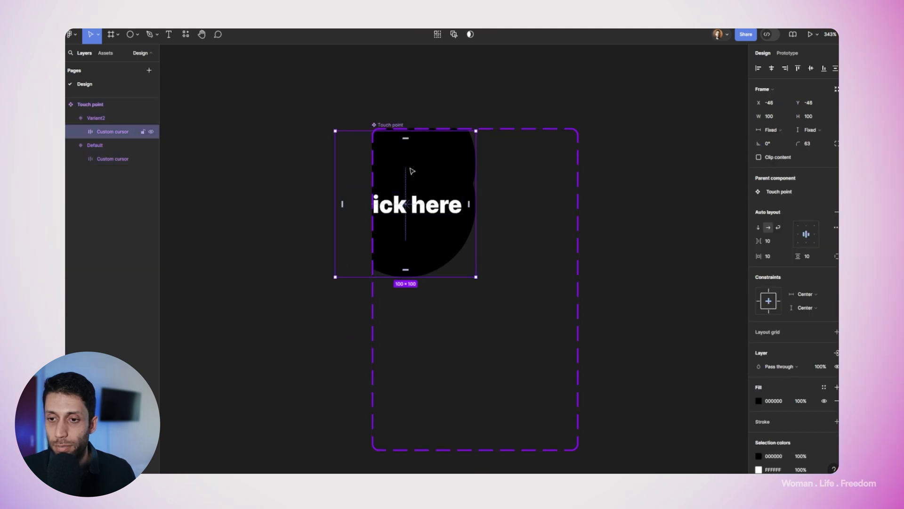
left_click(88, 146)
left_click_drag(406, 171, 523, 182)
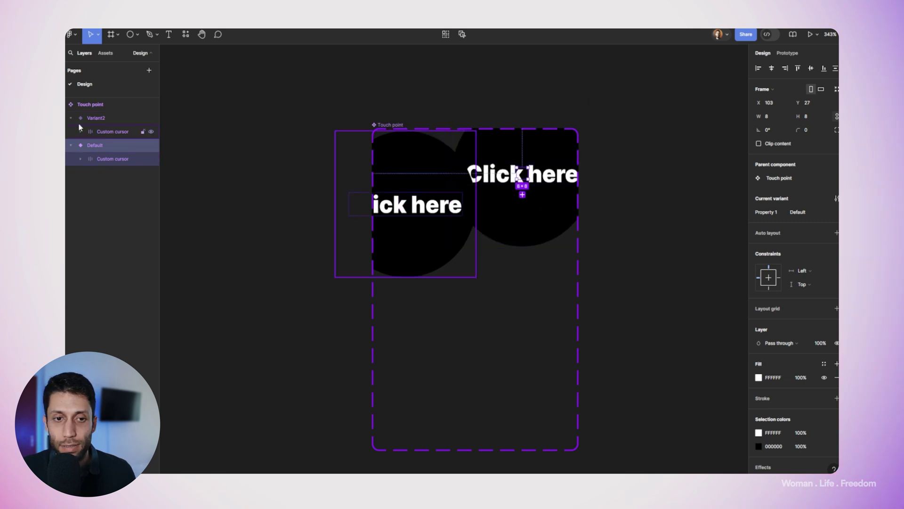
left_click(406, 207)
left_click_drag(405, 207, 482, 357)
left_click_drag(523, 178, 476, 207)
left_click(584, 199)
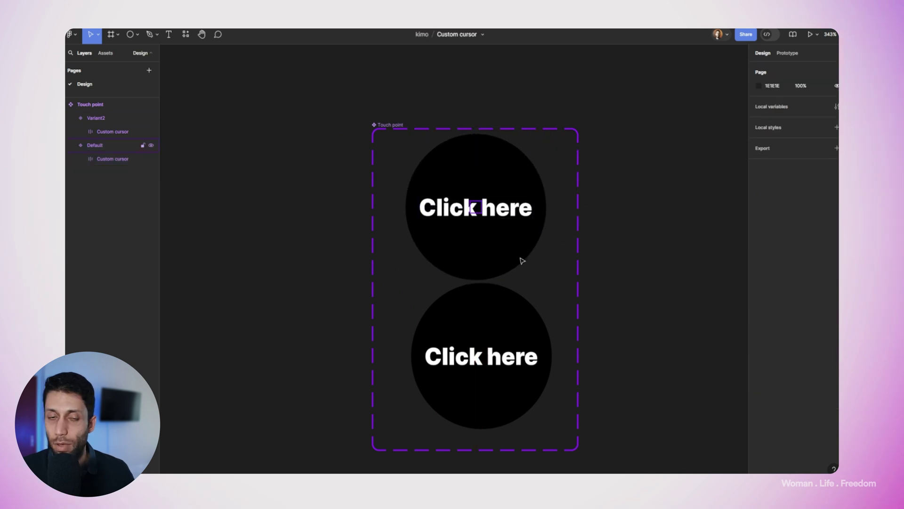
- Set the Default variant's Custom cursor layer opacity to 0% and hide the Default variant's white fill
left_click(472, 194)
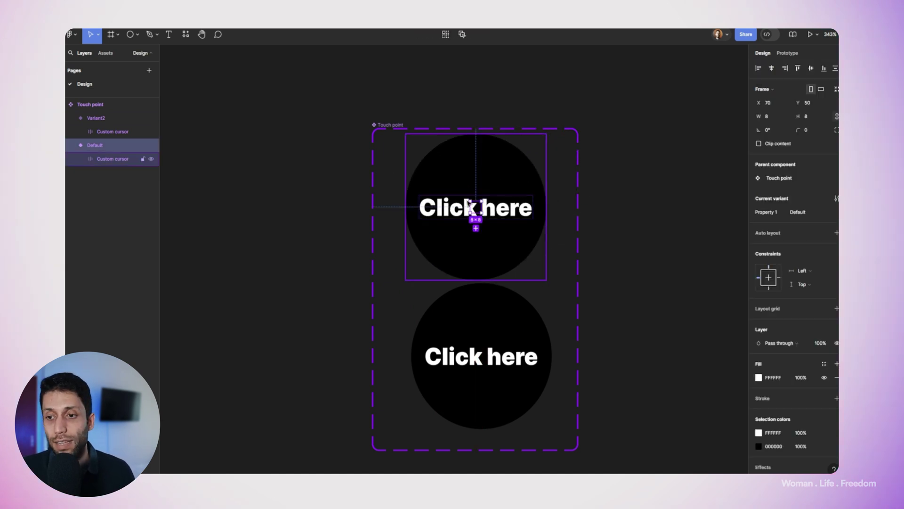
left_click(121, 162)
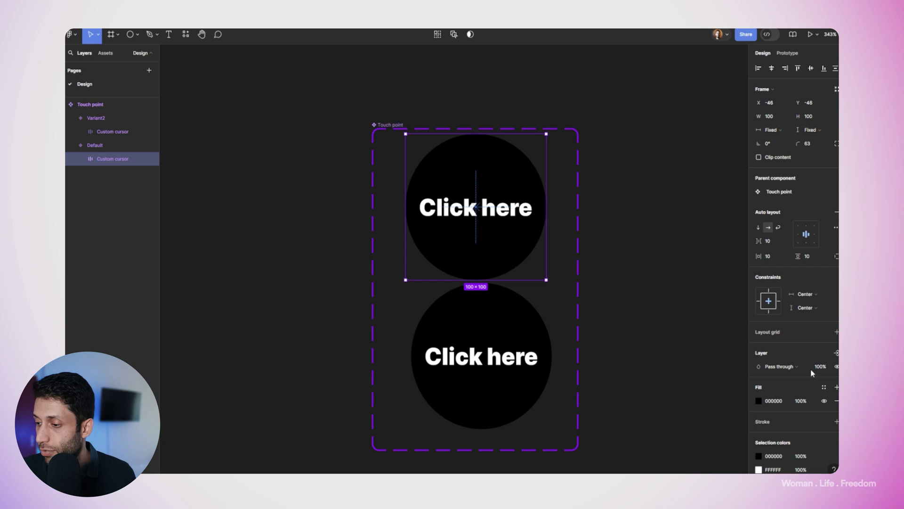
left_click_drag(809, 366, 532, 356)
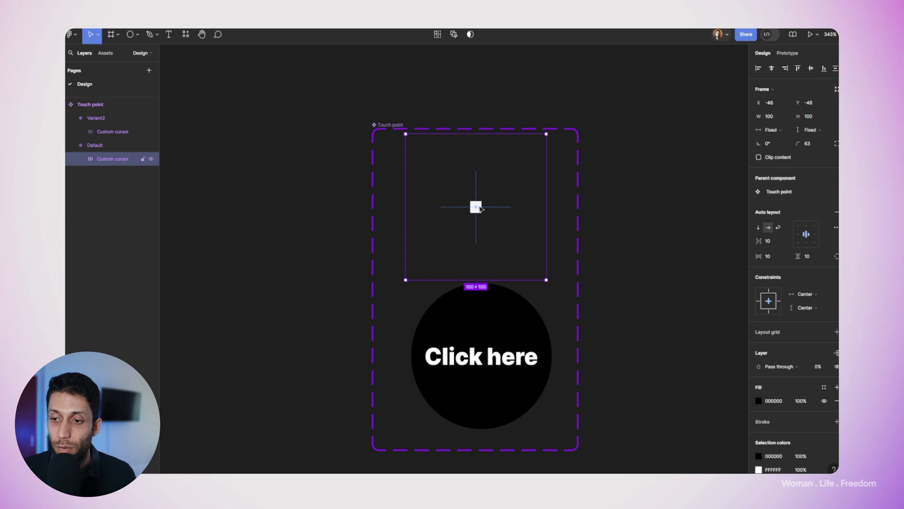
left_click(89, 145)
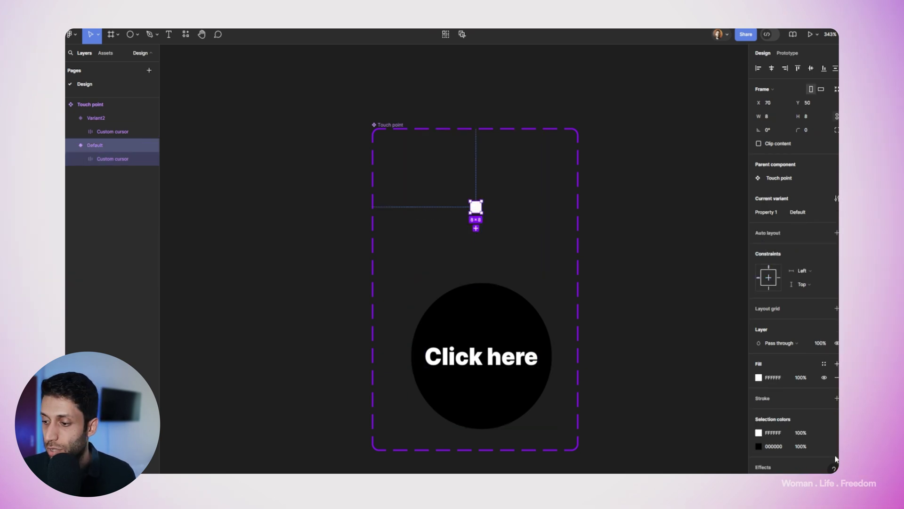
left_click(824, 378)
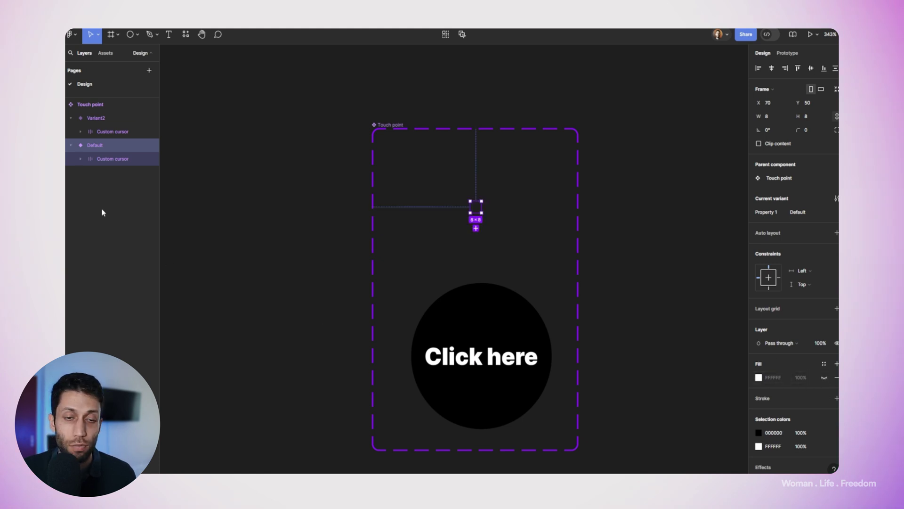
- Rename Variant2 to Visible, Default to Invisible, and the variant property to State
left_click(96, 119)
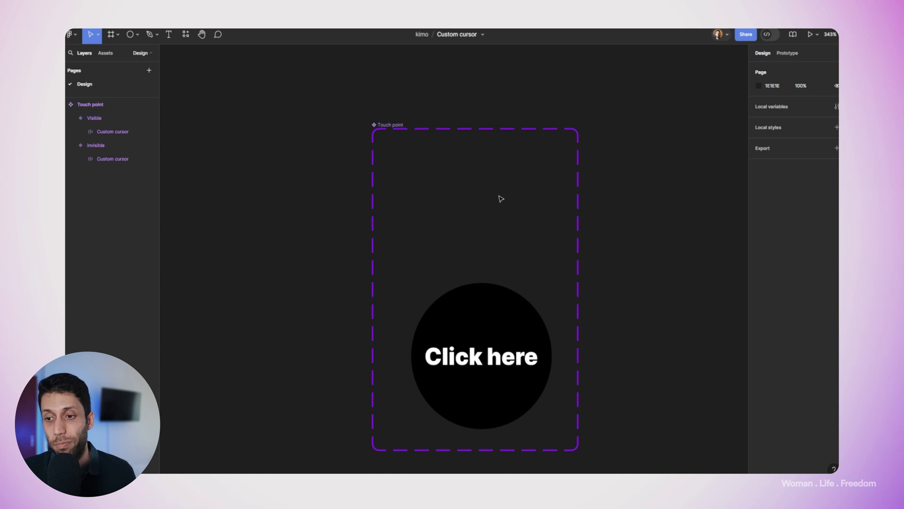
- Connect the Invisible variant to the Visible variant with a prototype interaction that changes the State to Visible
scroll(501, 334, "down", 2)
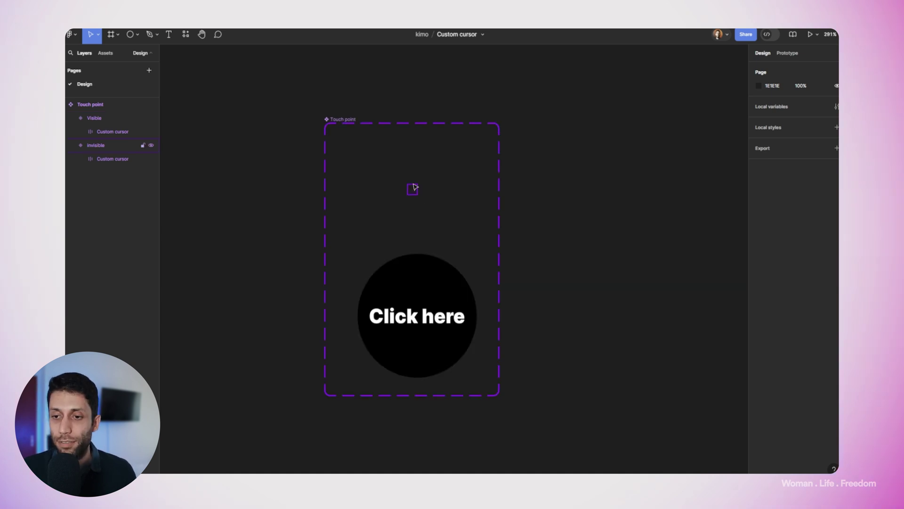
left_click(413, 188)
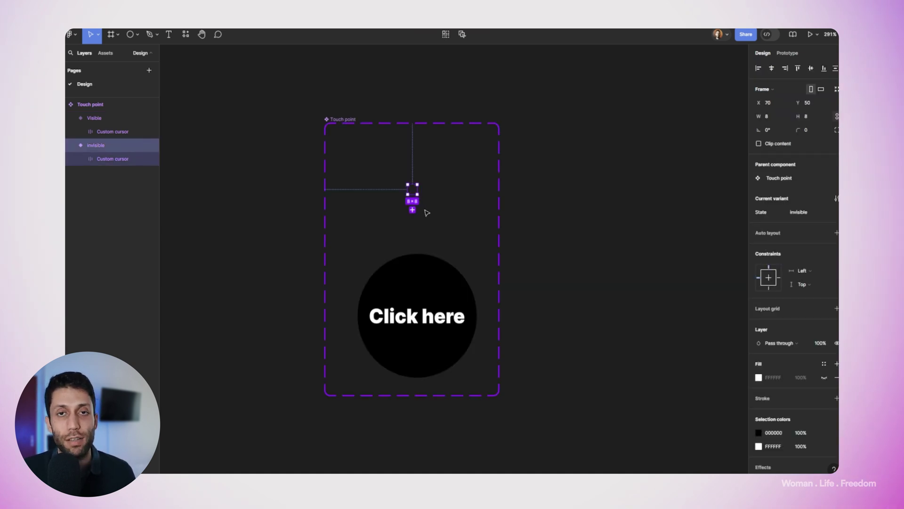
left_click(791, 53)
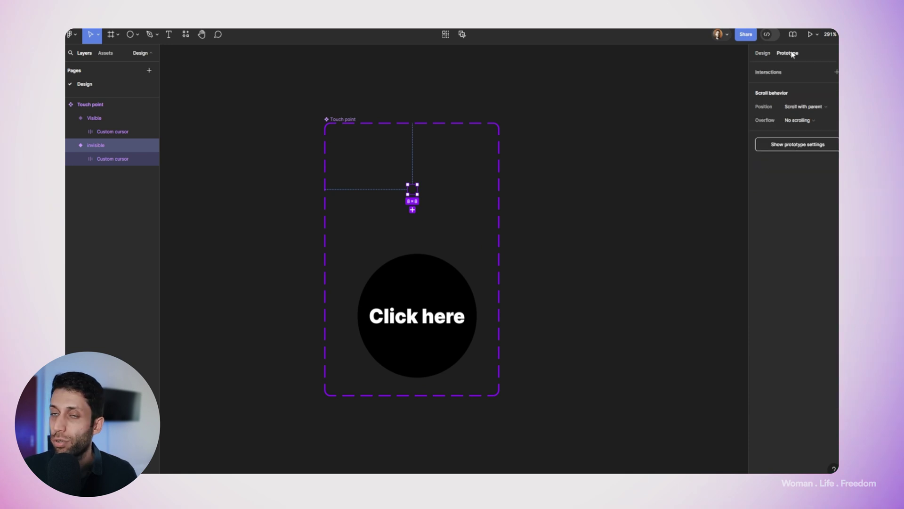
scroll(413, 189, "up", 3)
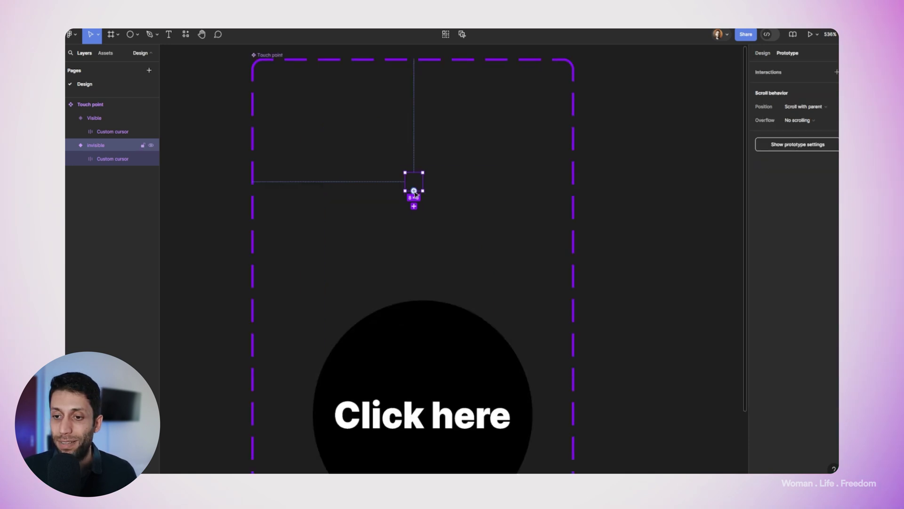
left_click_drag(413, 191, 431, 315)
left_click_drag(413, 206, 428, 419)
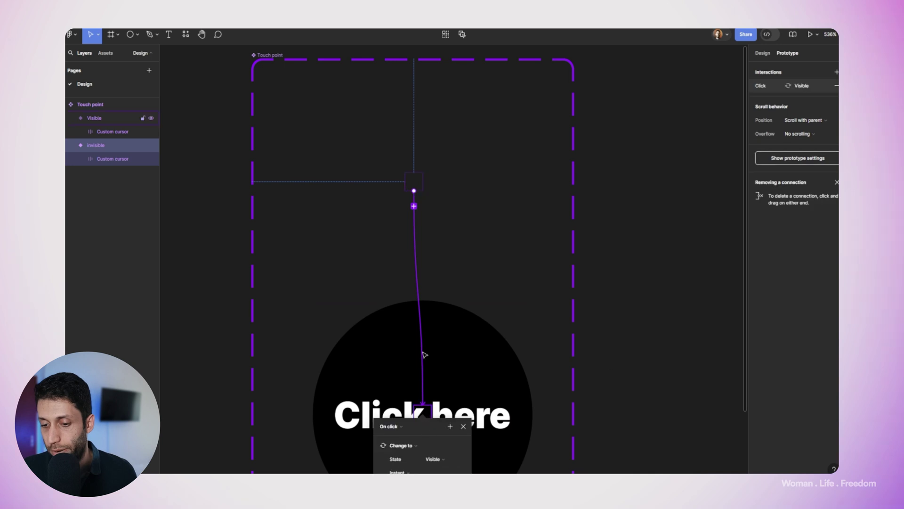
- Change the interaction's trigger to While hovering and close its settings
scroll(405, 288, "down", 3)
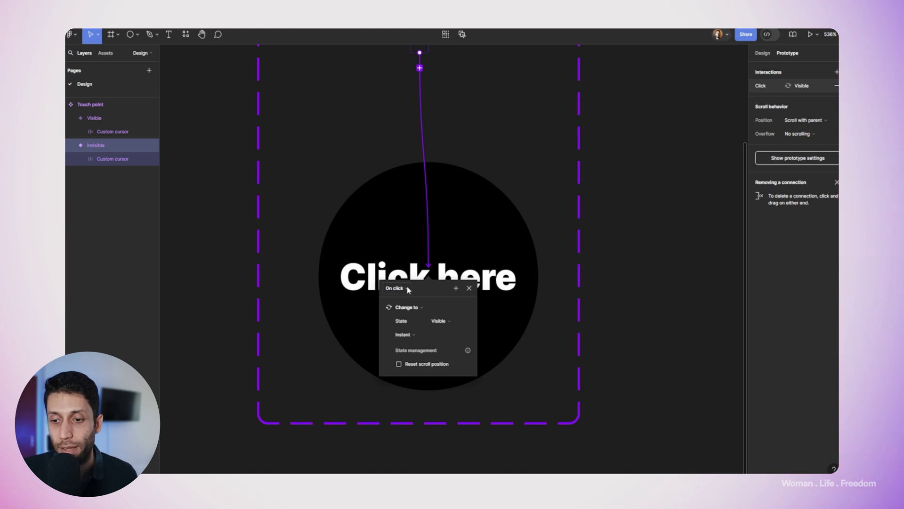
left_click(407, 289)
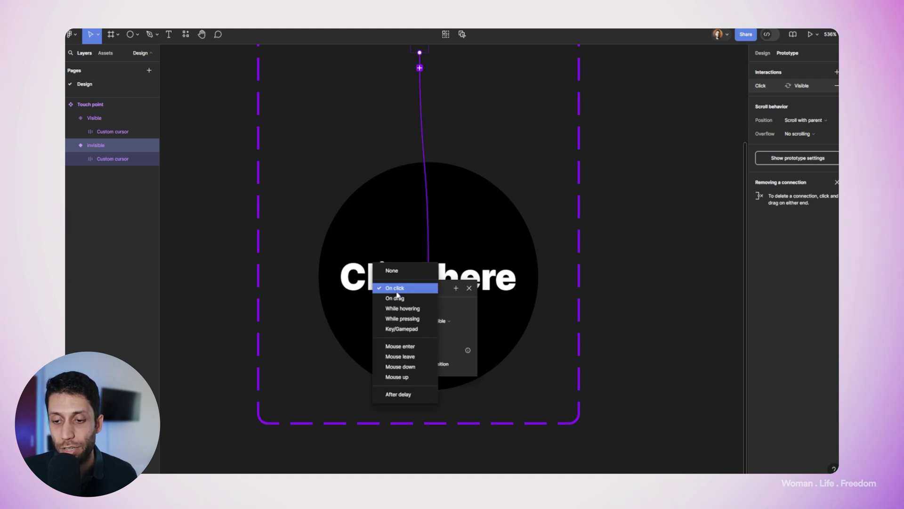
left_click(406, 310)
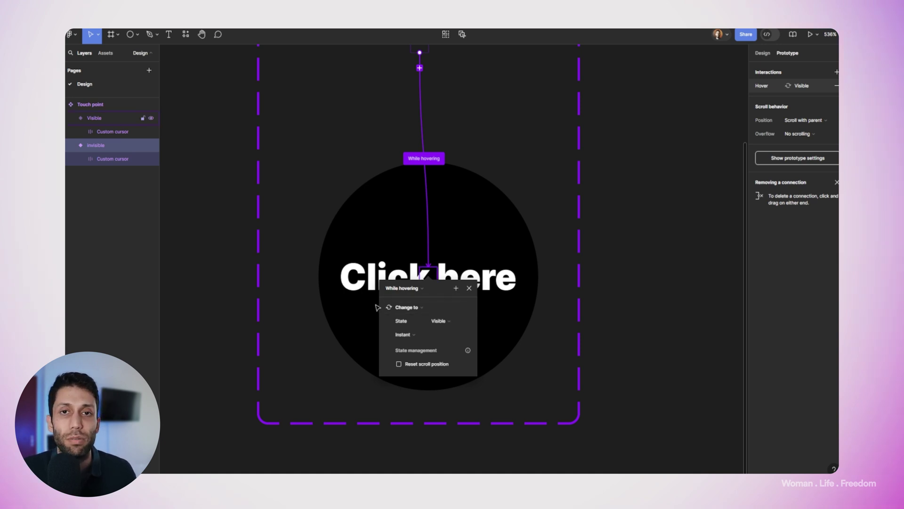
left_click(620, 188)
- Add a 1440 × 1024 Desktop frame beside the Touch point component set and rename it "Preview"
scroll(619, 188, "down", 10)
left_click_drag(669, 201, 323, 224)
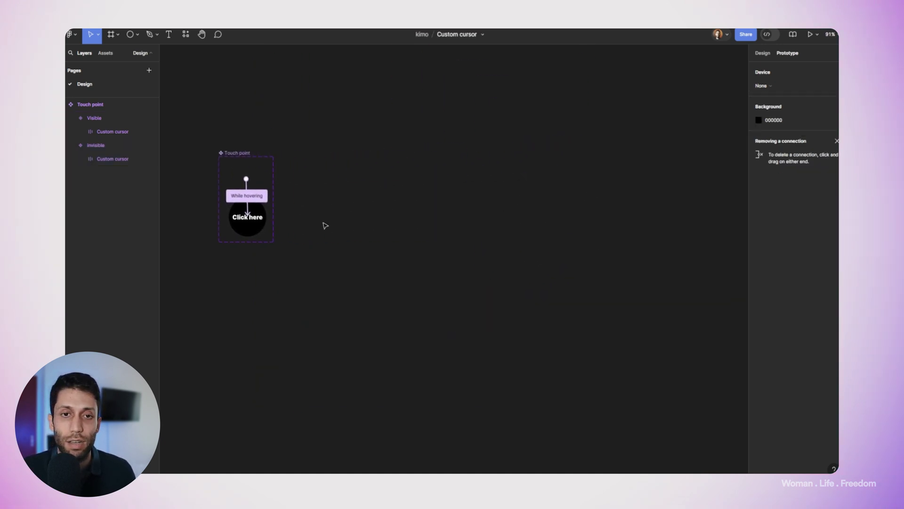
left_click(120, 36)
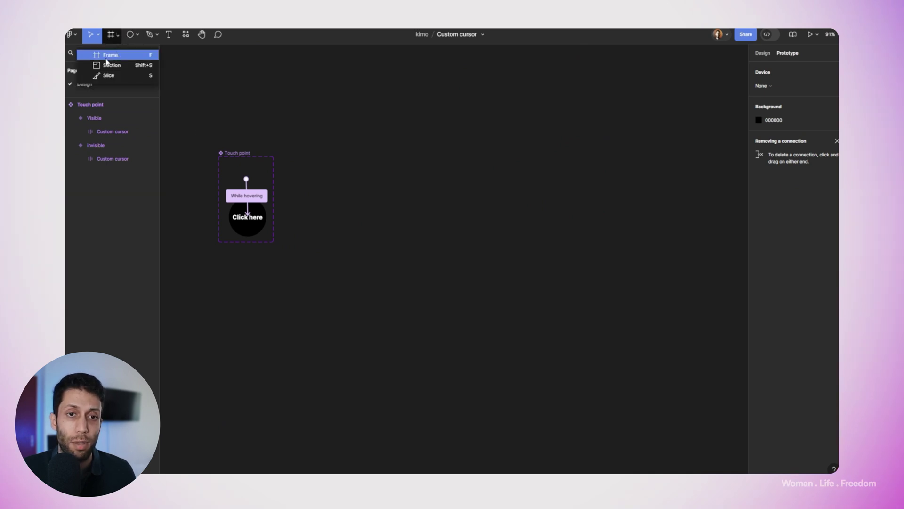
left_click(113, 55)
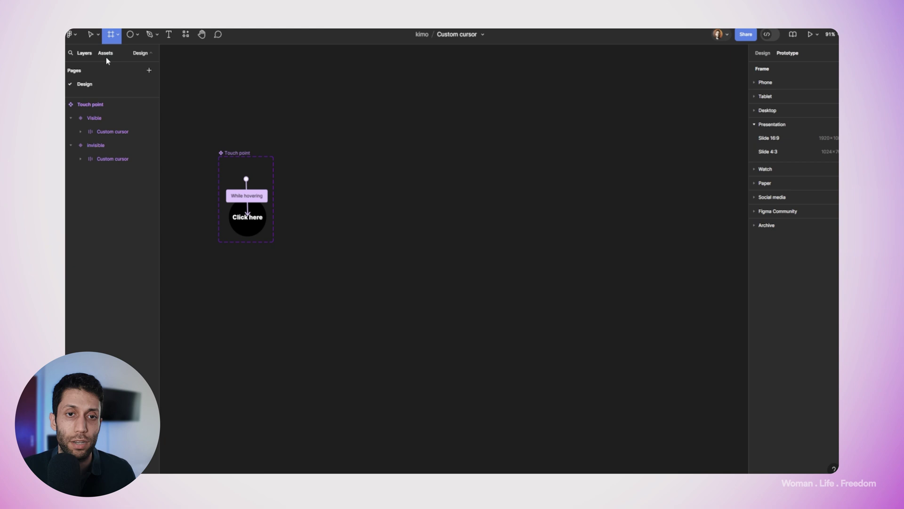
left_click(756, 111)
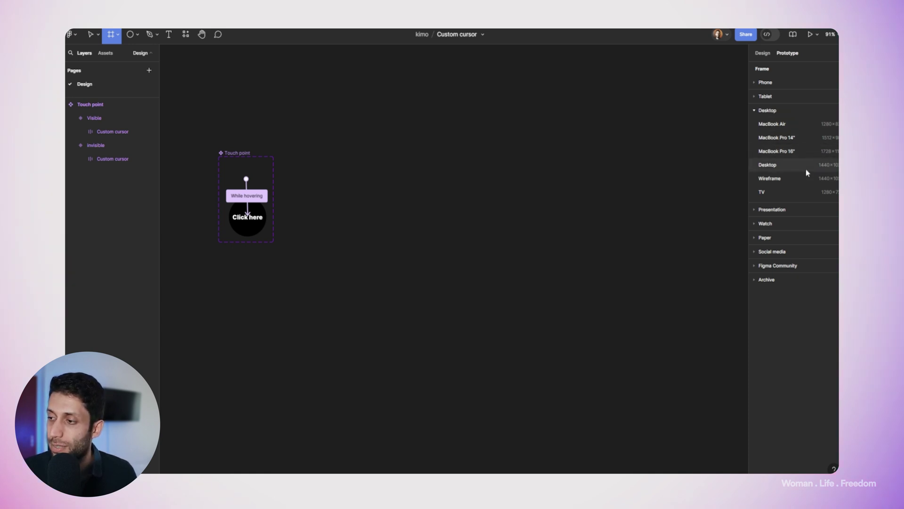
left_click(790, 164)
scroll(462, 196, "down", 5)
scroll(462, 152, "right", 3)
double_click(316, 119)
type("Preview")
key("Return")
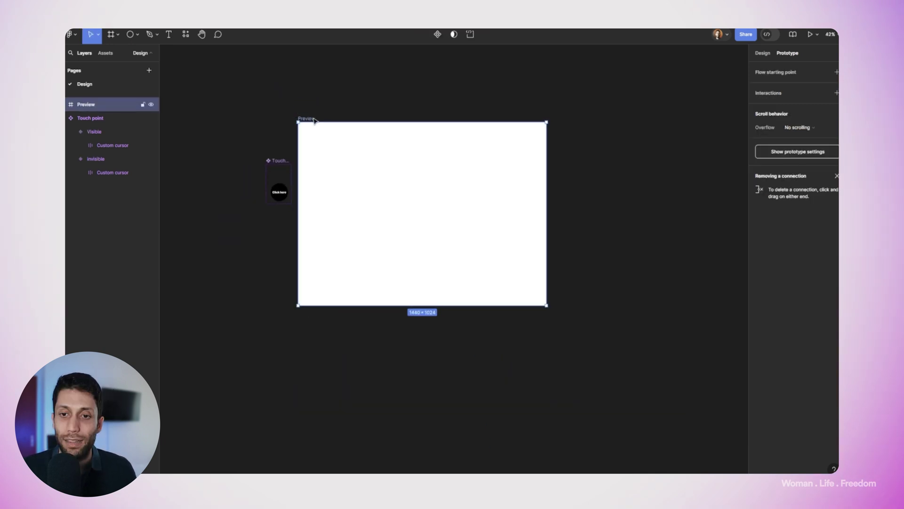
- Draw a frame about 1130 × 629 inside the upper part of the Preview frame
left_click(112, 34)
left_click_drag(325, 141, 520, 254)
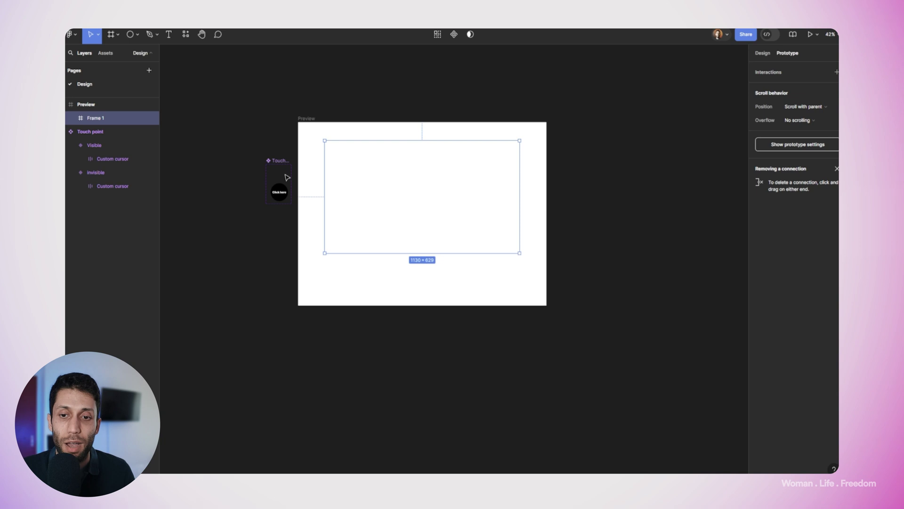
- Place an instance of the local Touch point component in the upper corner of the frame inside Preview
left_click(105, 55)
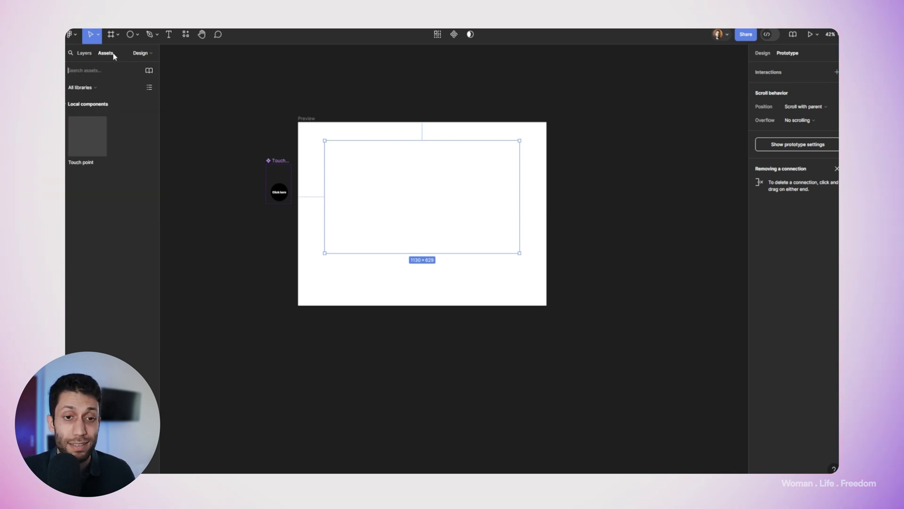
key("Escape")
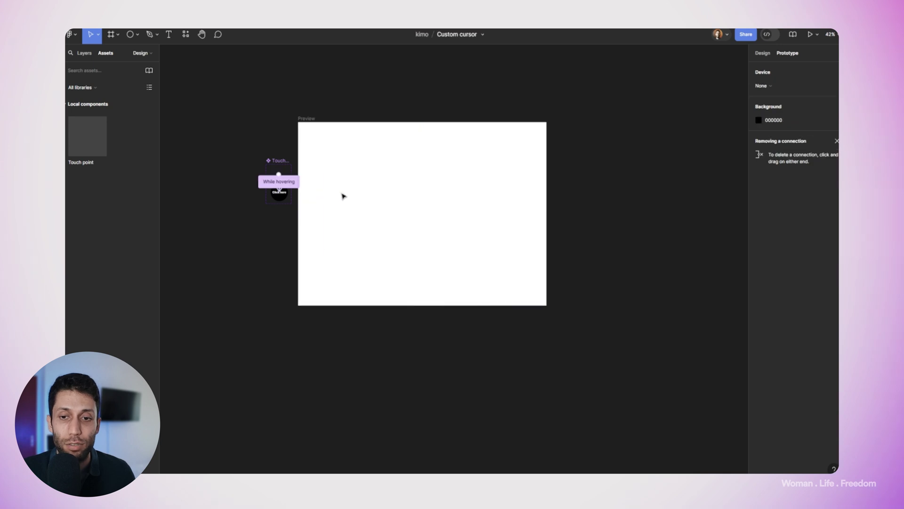
left_click(349, 156)
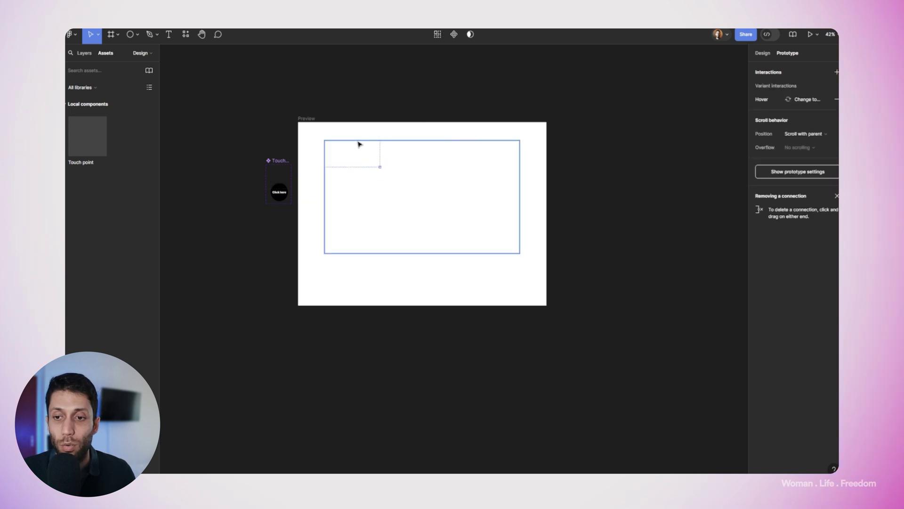
- Apply wrapping auto layout to the frame around the Touch point instance and make the frame 205 wide
left_click(365, 143)
left_click(763, 54)
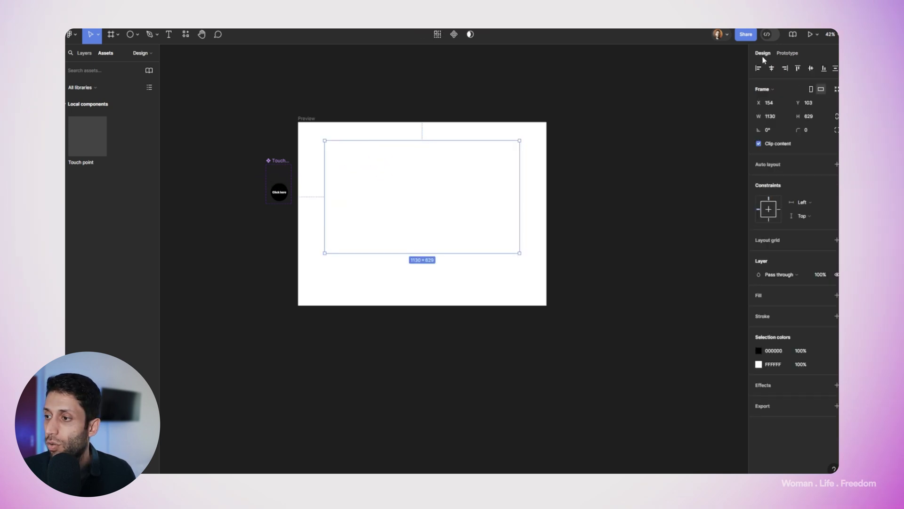
key("shift+a")
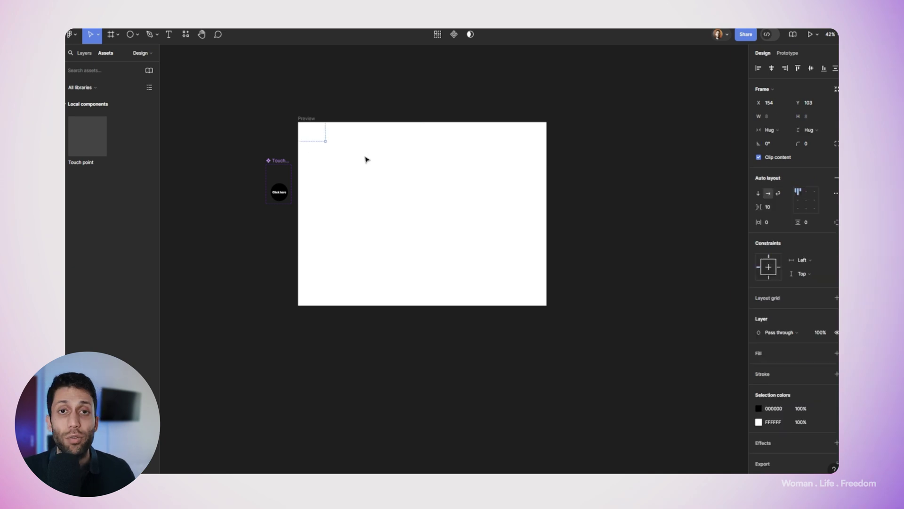
scroll(332, 143, "up", 10)
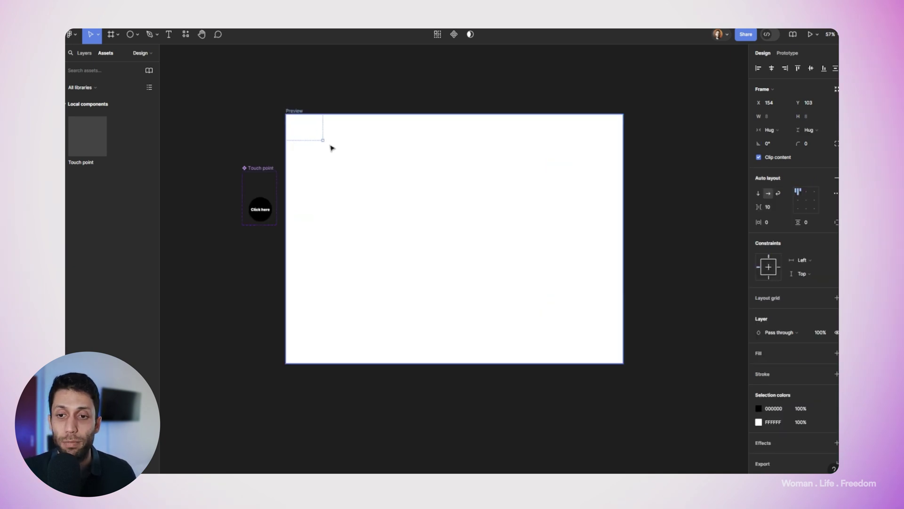
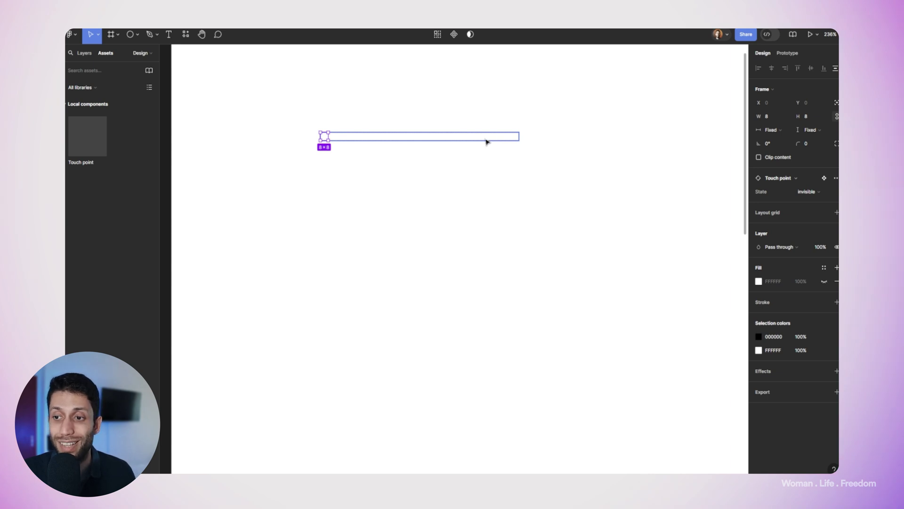
left_click(487, 142)
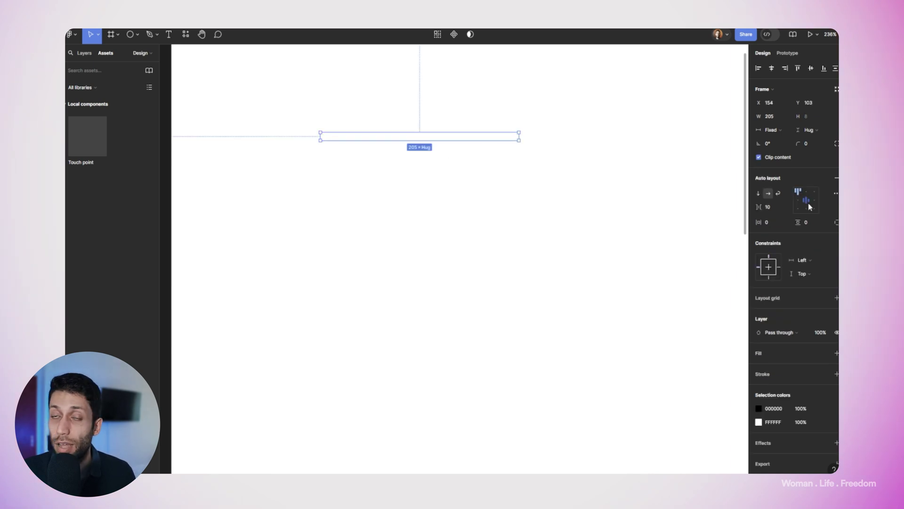
left_click(780, 195)
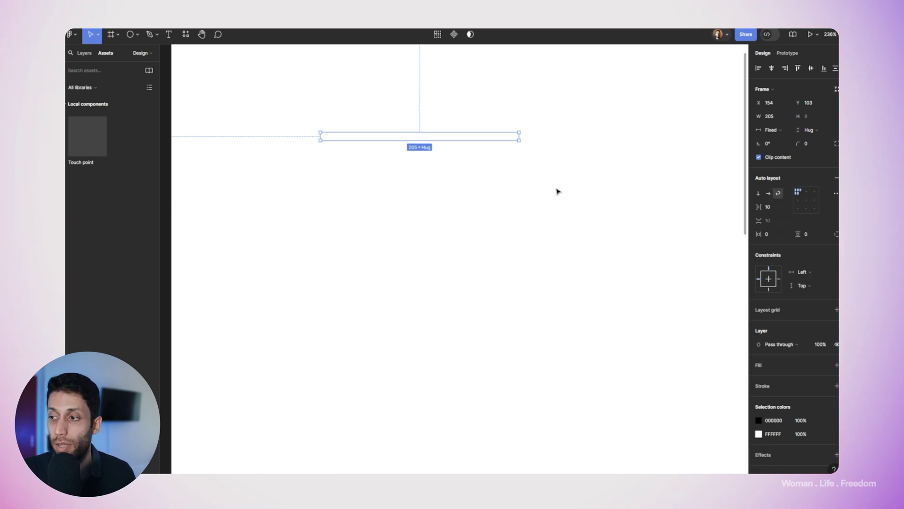
- Duplicate the Touch point instance repeatedly until the copies fill five rows of the wrapping frame and start a sixth
left_click(327, 139)
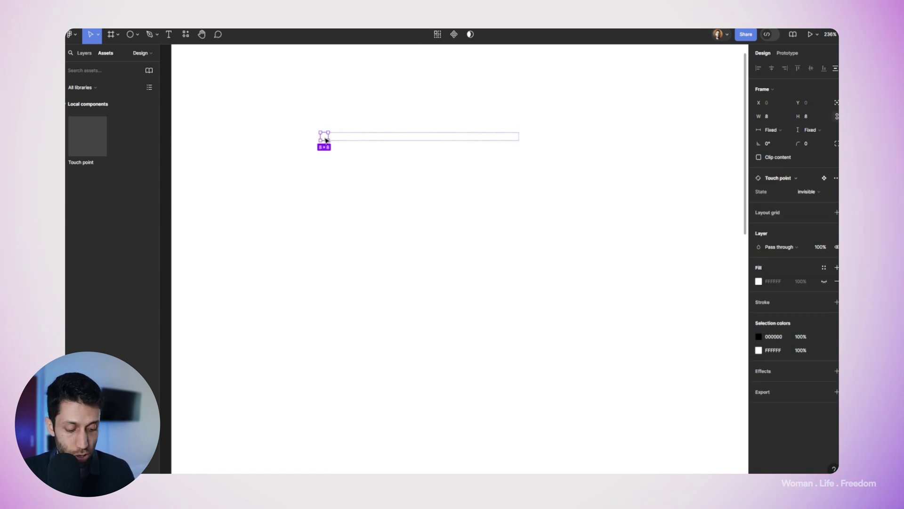
key("shift+Right")
key("shift+Right")
key("shift+Right")
key("shift+Right")
key("shift+Right")
key("shift+Right")
key("shift+Right")
key("shift+Right")
key("shift+Right")
key("shift+Right")
key("shift+Right")
key("shift+Right")
key("shift+Right")
key("shift+Right")
key("shift+Right")
key("shift+Right")
key("shift+Right")
key("shift+Right")
key("shift+Right")
key("shift+Right")
key("shift+Right")
key("shift+Right")
key("shift+Right")
key("shift+Right")
key("shift+Right")
key("shift+Right")
key("shift+Right")
key("shift+Right")
key("shift+Right")
key("shift+Right")
key("shift+Right")
key("shift+Right")
key("shift+Right")
key("shift+Right")
key("shift+Right")
key("shift+Right")
key("shift+Right")
key("shift+Right")
key("shift+Right")
key("shift+Right")
key("shift+Right")
key("shift+Right")
key("shift+Right")
key("shift+Right")
key("shift+Right")
key("shift+Right")
key("shift+Right")
key("shift+Right")
key("shift+Right")
key("shift+Right")
key("shift+Right")
key("shift+Right")
key("shift+Right")
key("shift+Right")
key("shift+Right")
key("shift+Right")
key("shift+Right")
key("shift+Right")
key("shift+Right")
key("shift+Right")
key("shift+Right")
key("shift+Right")
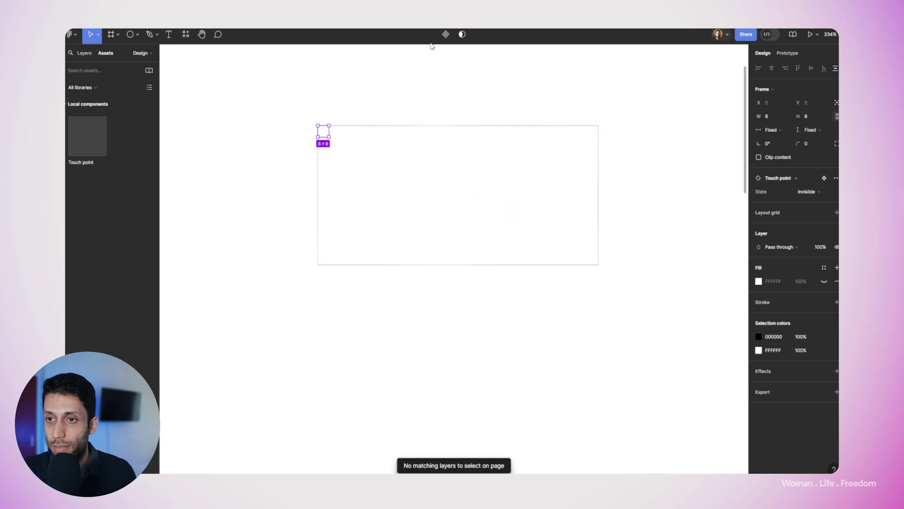
- Set the gap between the Touch point instances in the wrapping frame to 0
left_click(351, 159)
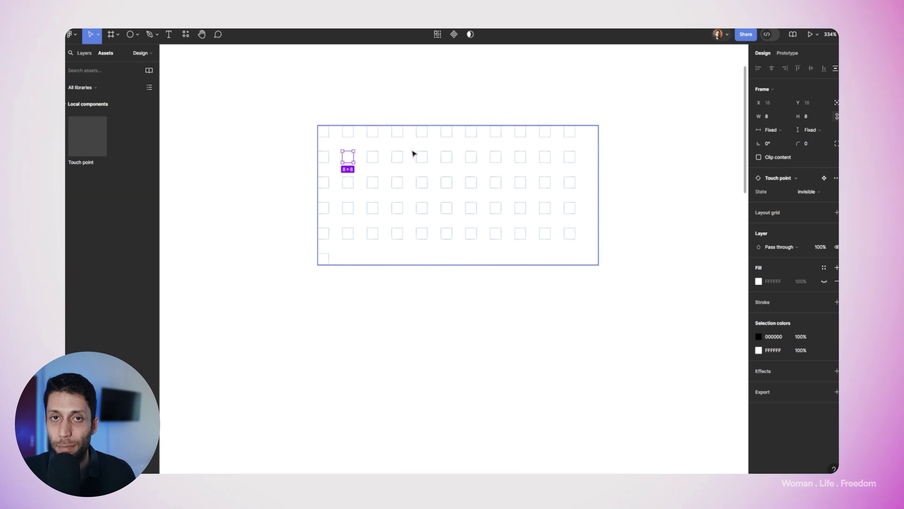
left_click(339, 127)
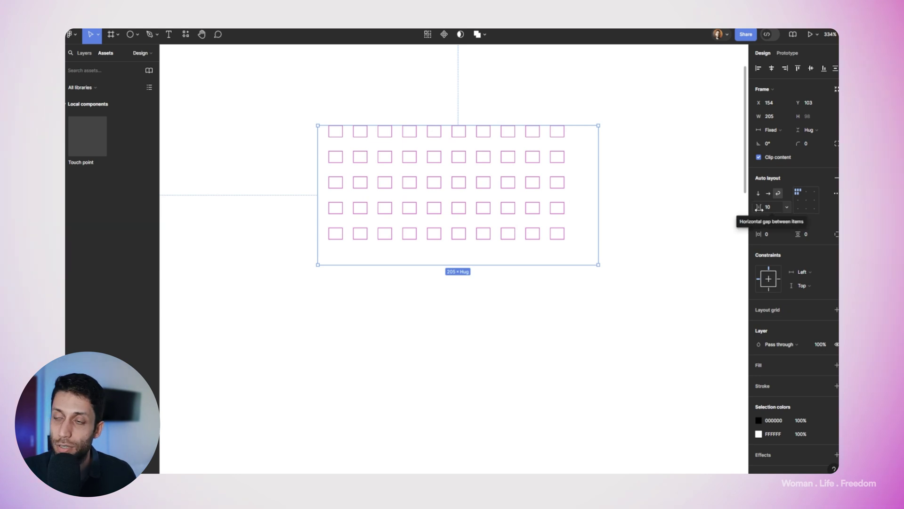
left_click_drag(757, 207, 736, 212)
left_click(777, 210)
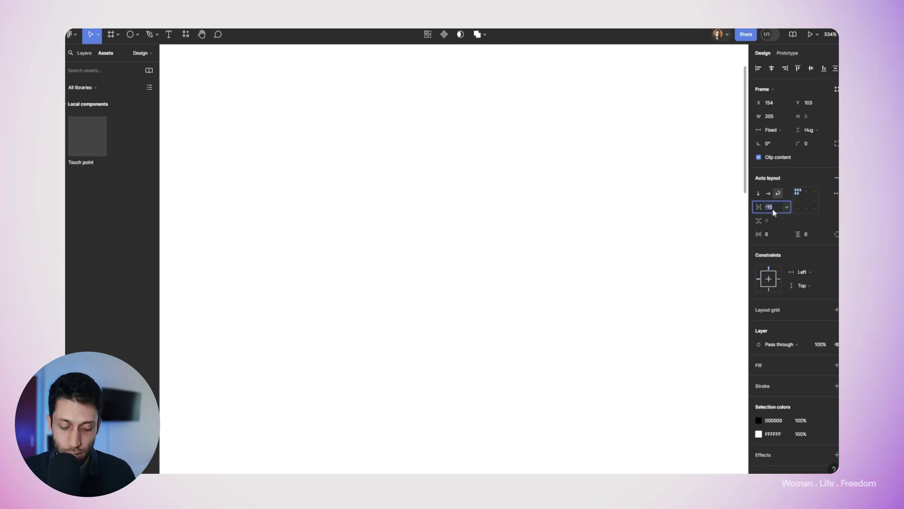
type("0")
key("Return")
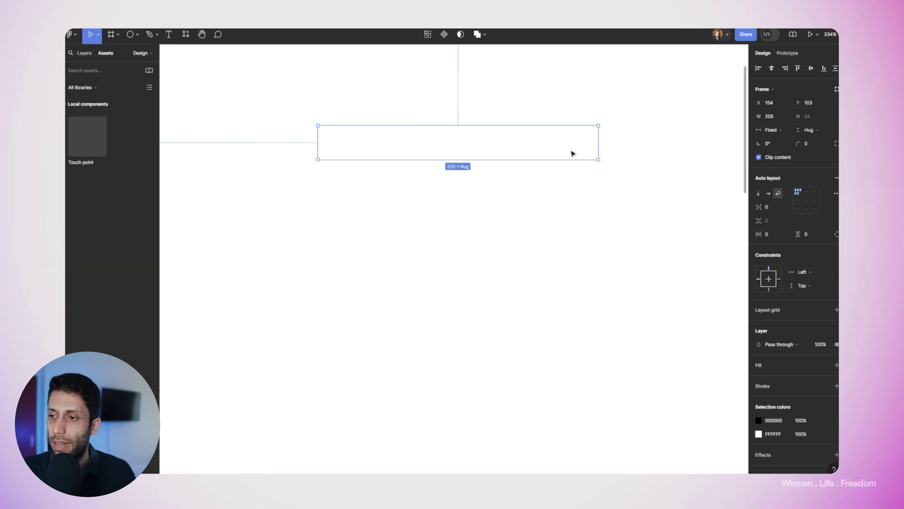
- Widen the wrapping frame of Touch point instances to about 855
scroll(510, 157, "down", 5)
left_click_drag(554, 150, 715, 173)
left_click_drag(656, 181, 429, 172)
left_click_drag(492, 137, 728, 164)
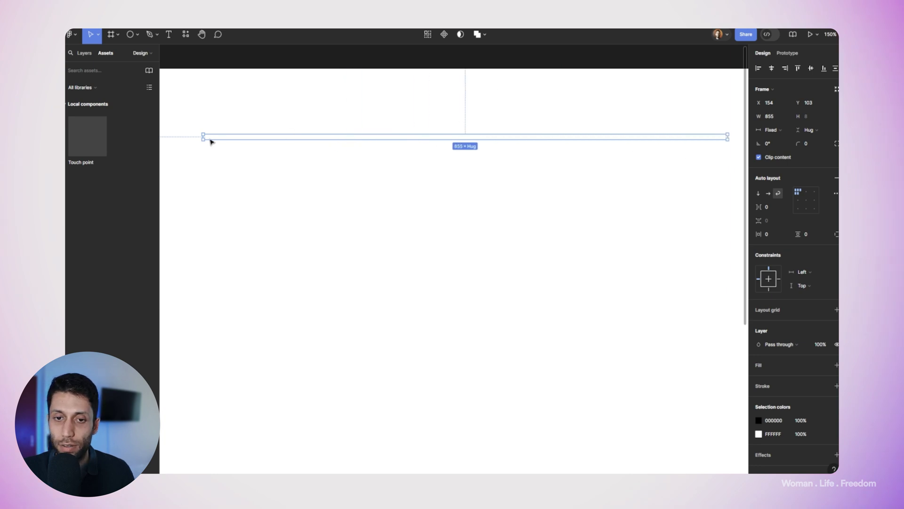
- Select all Touch point instances in the frame and duplicate the whole set repeatedly to add more rows
left_click(78, 52)
left_click(106, 134)
scroll(111, 188, "down", 3)
left_click(97, 409, "shift")
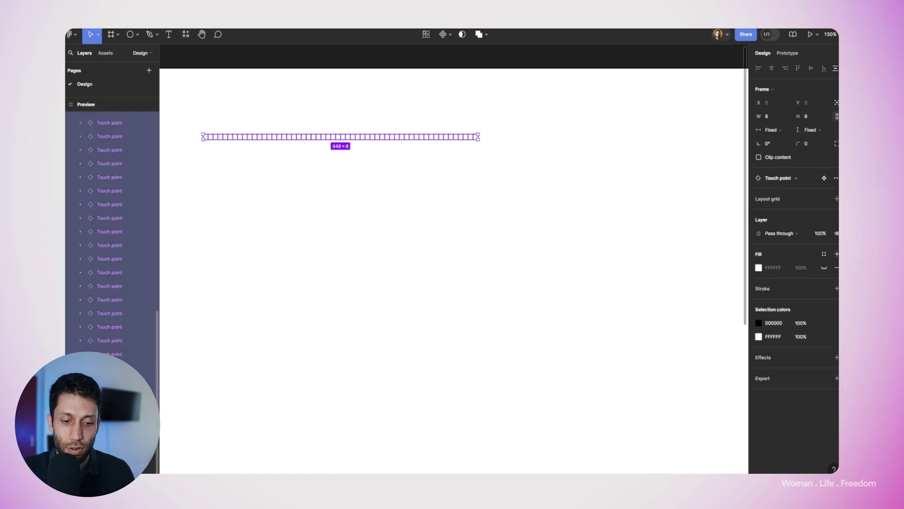
key("super+a")
key("super+z")
key("super+z")
key("super+z")
key("super+z")
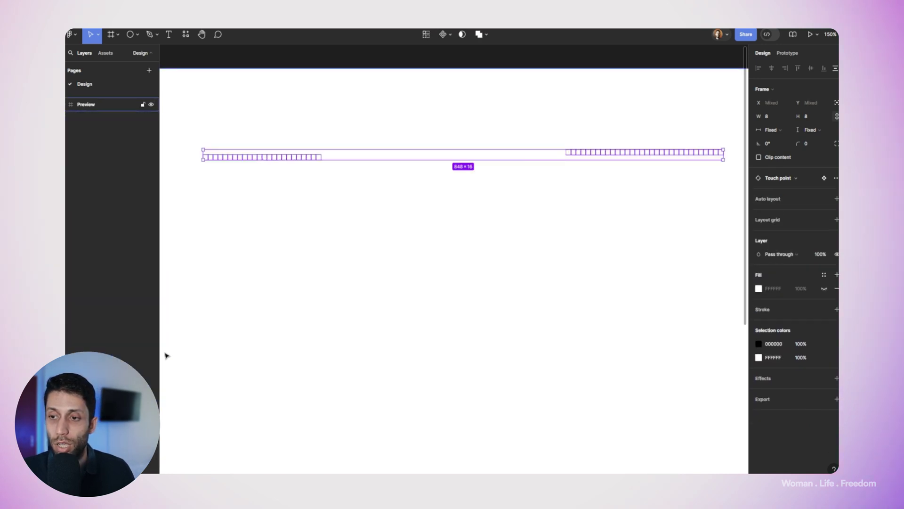
key("shift+super+z")
key("shift+super+z")
key("shift+super+z")
key("shift+super+z")
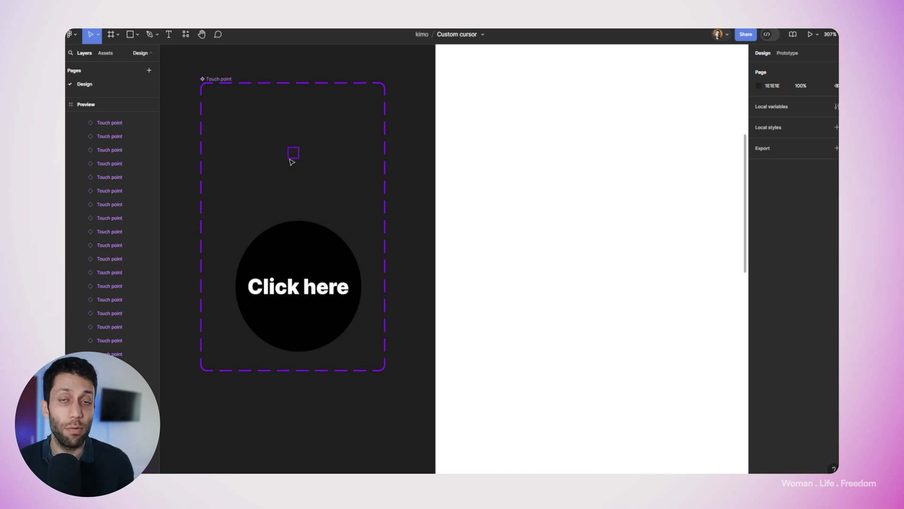
- Examine the size of the tiny Invisible variant in the Touch point component set
scroll(294, 154, "up", 3)
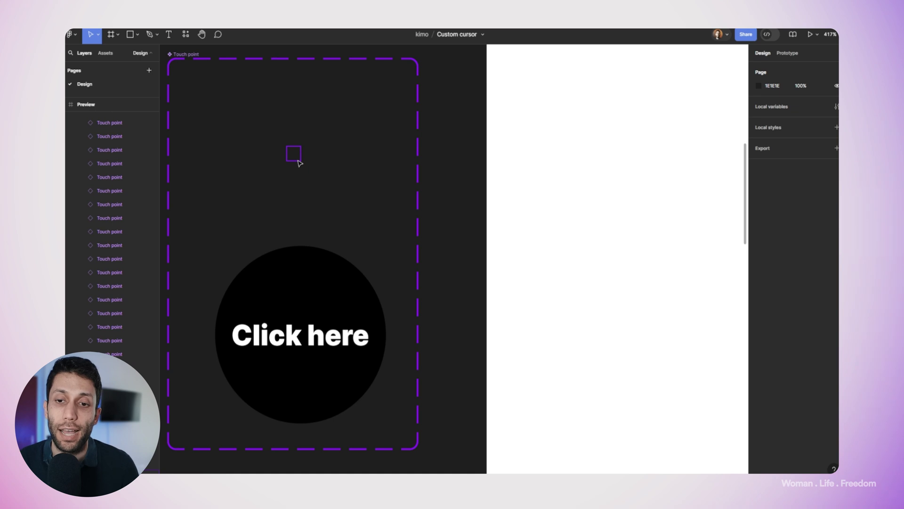
left_click(296, 159)
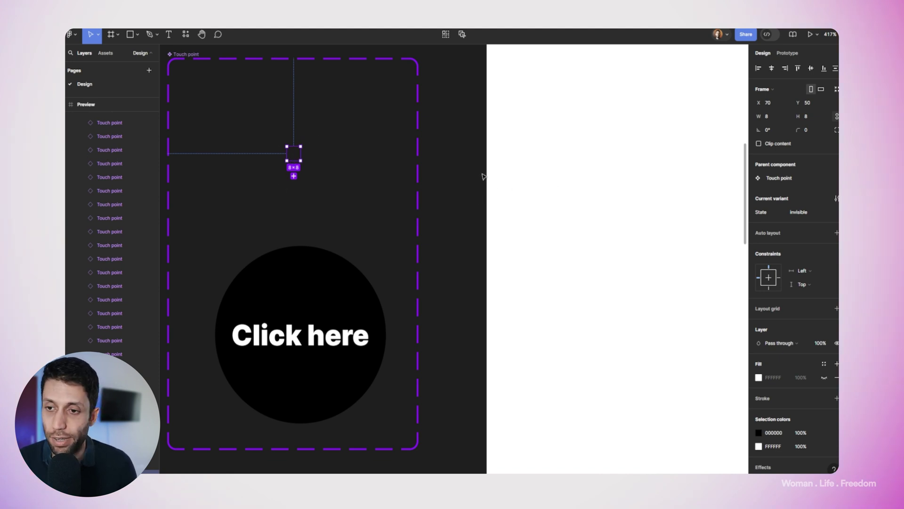
scroll(482, 177, "down", 10)
left_click(459, 121)
left_click_drag(459, 121, 298, 144)
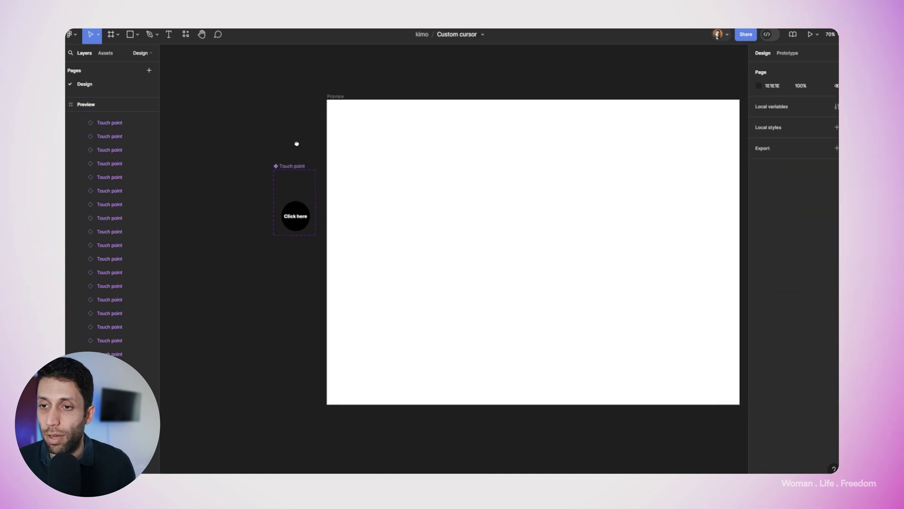
- Add a red inside stroke with a weight of 6 to the frame holding the Touch point instances
key("shift+a")
scroll(543, 222, "right", 4)
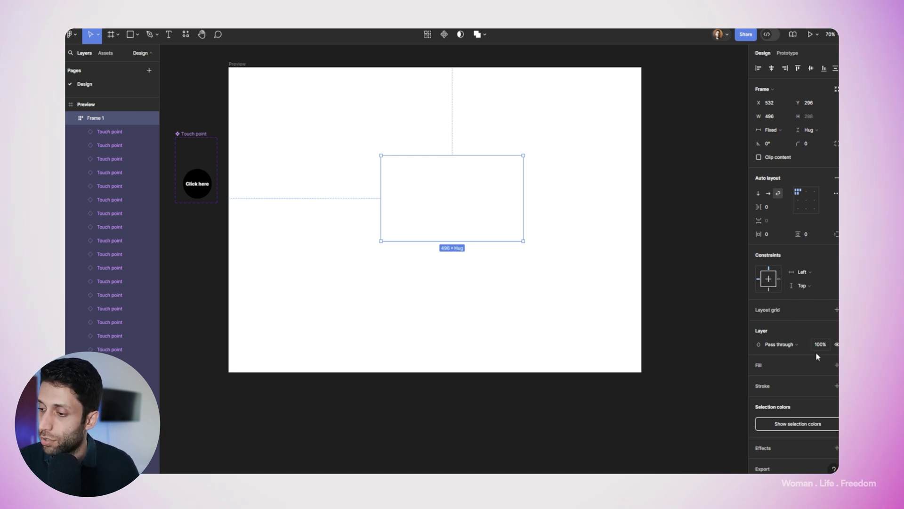
left_click(837, 386)
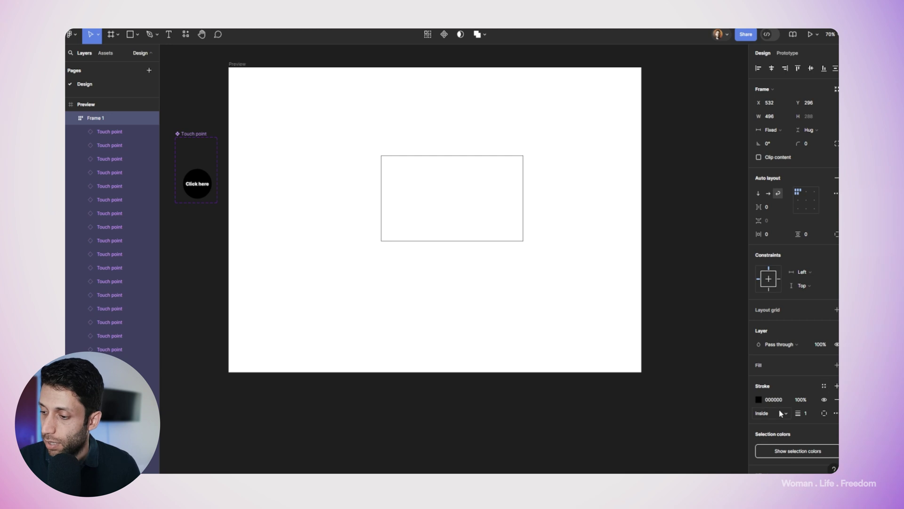
left_click_drag(804, 413, 817, 412)
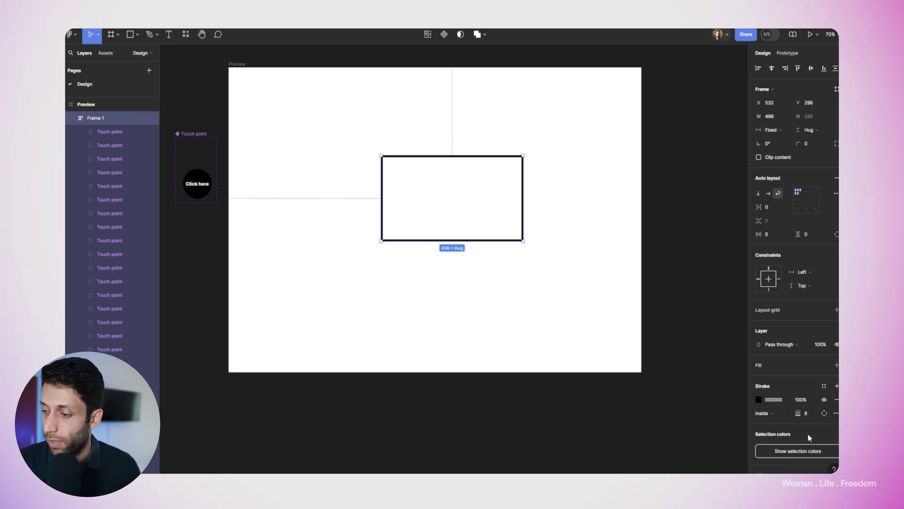
left_click(758, 400)
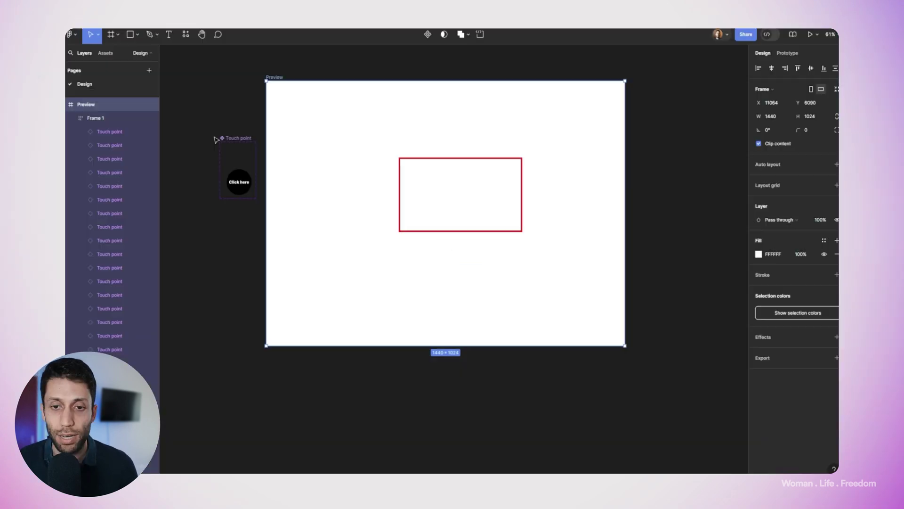
- Select both the Invisible and Visible variants of Touch point and shrink them together to 2 × 2
scroll(222, 142, "up", 5)
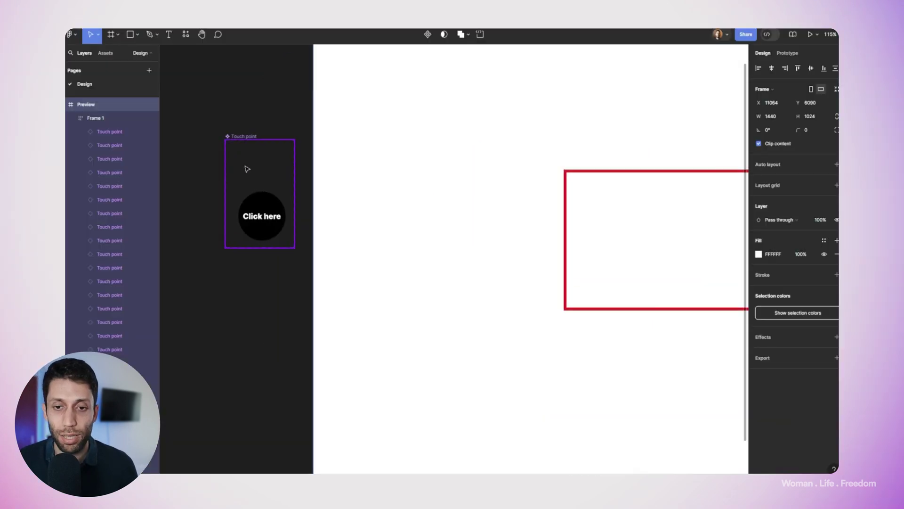
left_click(273, 164)
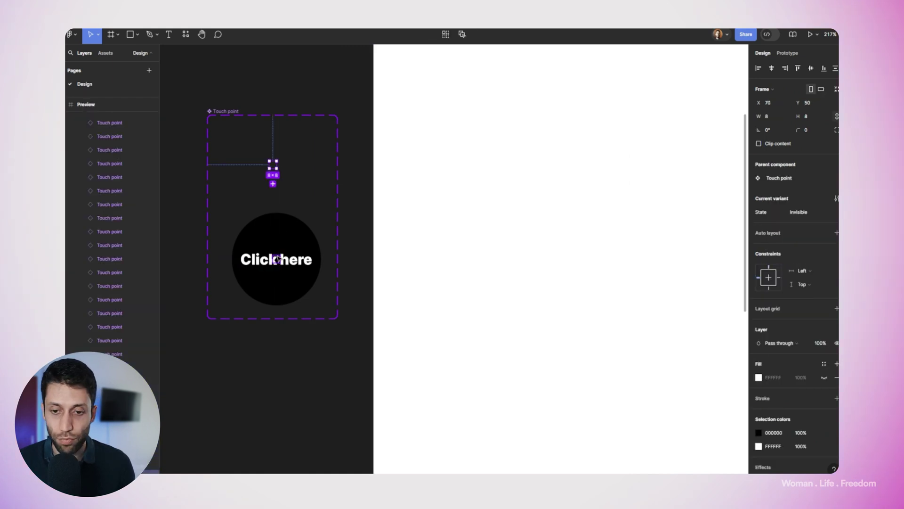
left_click(275, 259, "shift")
scroll(273, 164, "up", 6)
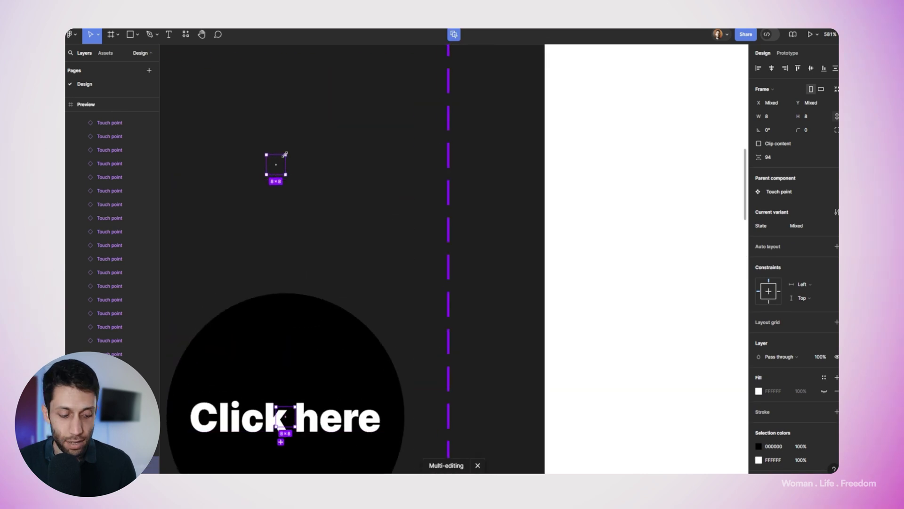
left_click_drag(291, 155, 279, 162)
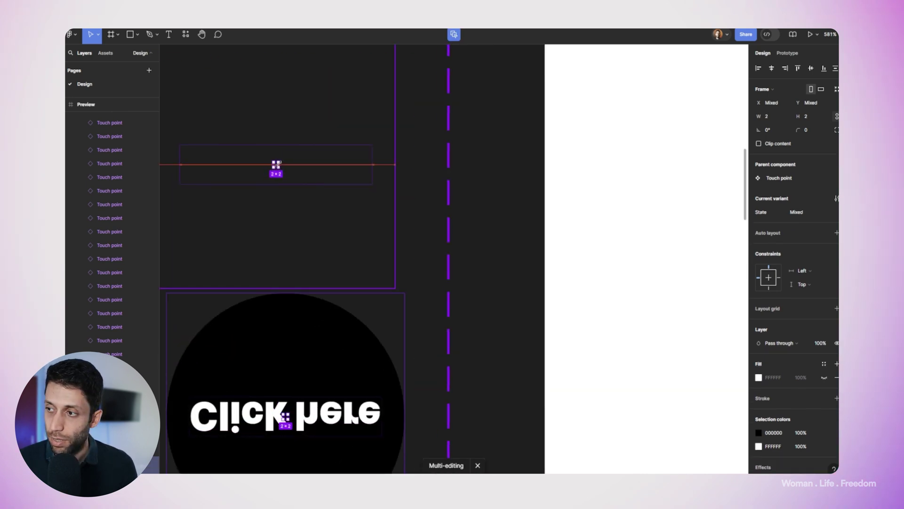
- Run the prototype, test the custom cursor inside and outside the red-outlined area, and return to the editor
key("super+alt+Return")
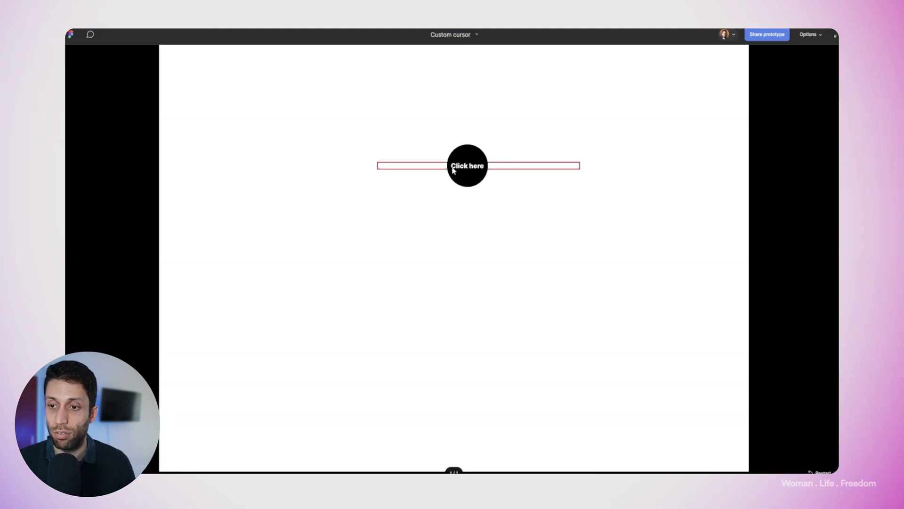
left_click_drag(522, 167, 446, 168)
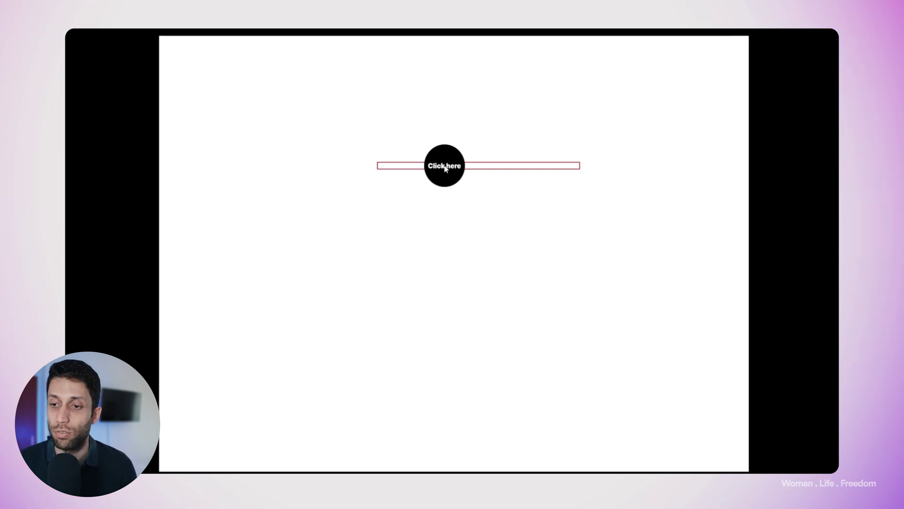
left_click_drag(446, 169, 411, 226)
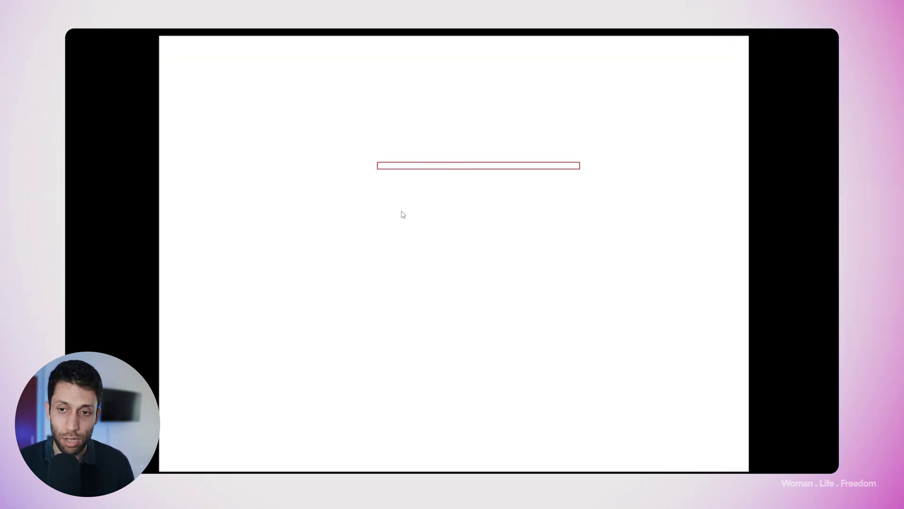
key("Escape")
key("Escape")
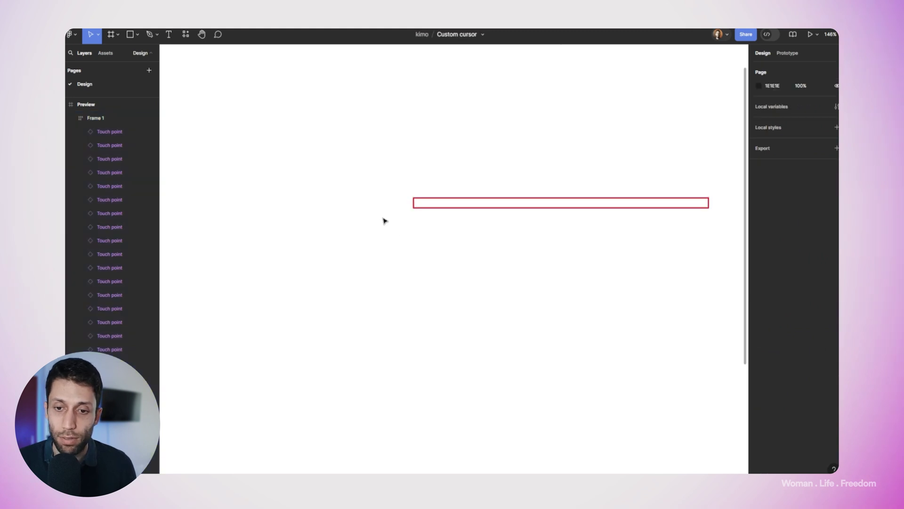
key("shift+1")
left_click(246, 214)
scroll(254, 212, "up", 5)
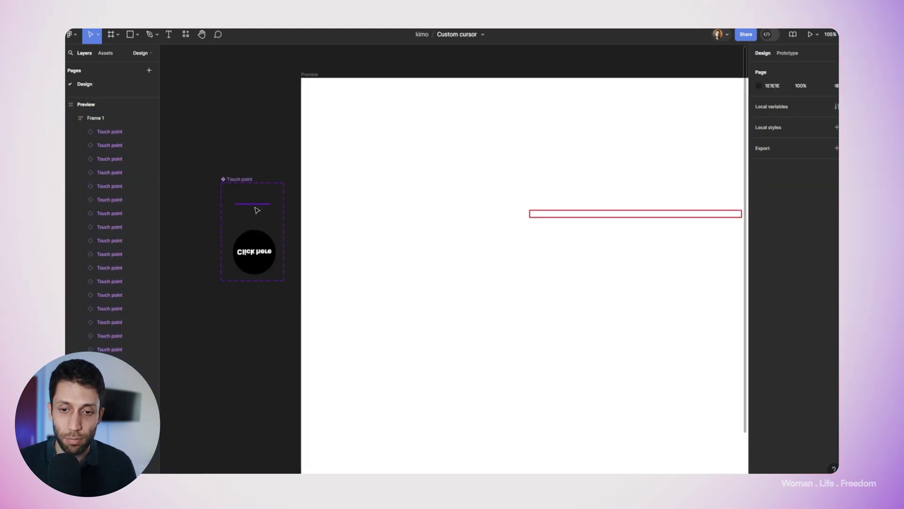
double_click(255, 210)
scroll(248, 205, "up", 10)
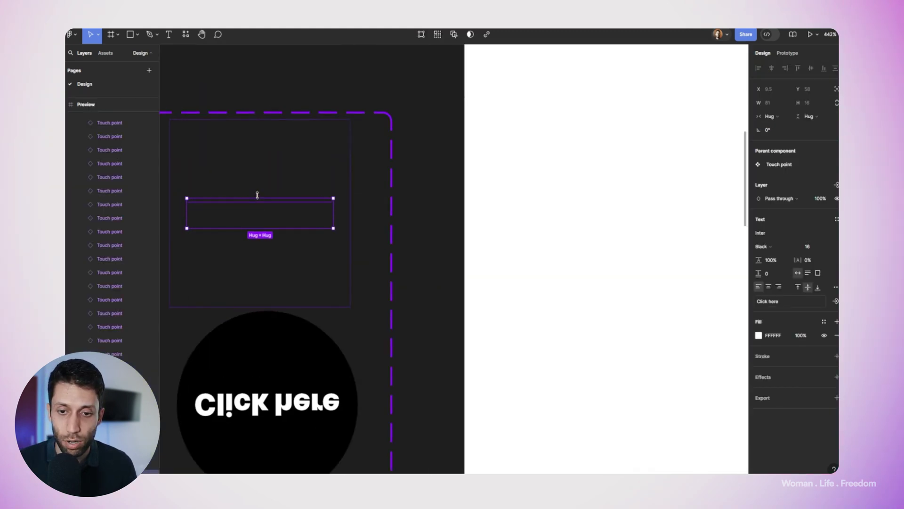
key("Escape")
left_click(260, 213)
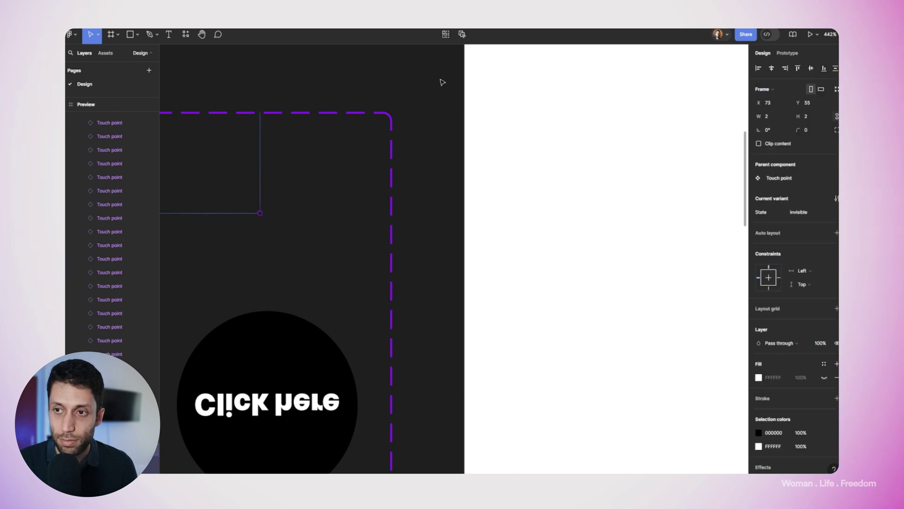
left_click(445, 34)
left_click(301, 203)
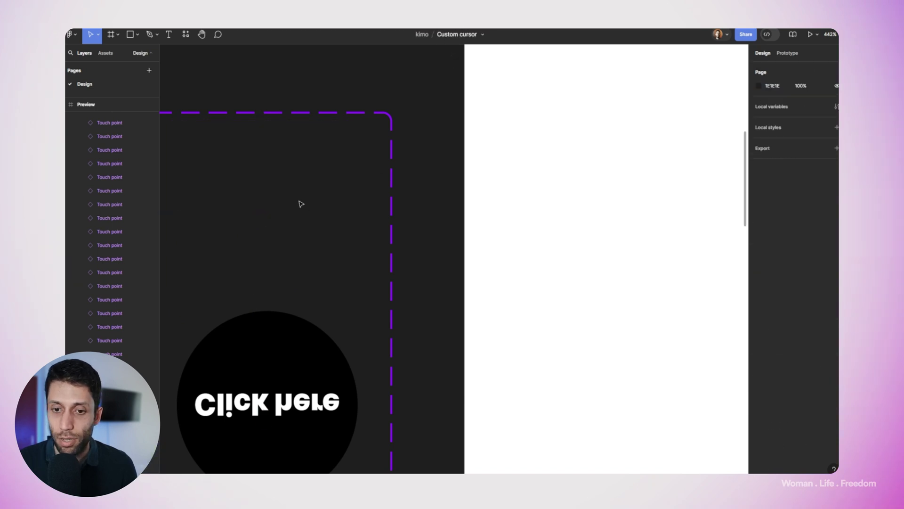
- Select the Invisible variant of Touch point with its matching Visible variant, multi-edit them, and enlarge both to 40 × 40
left_click(262, 214)
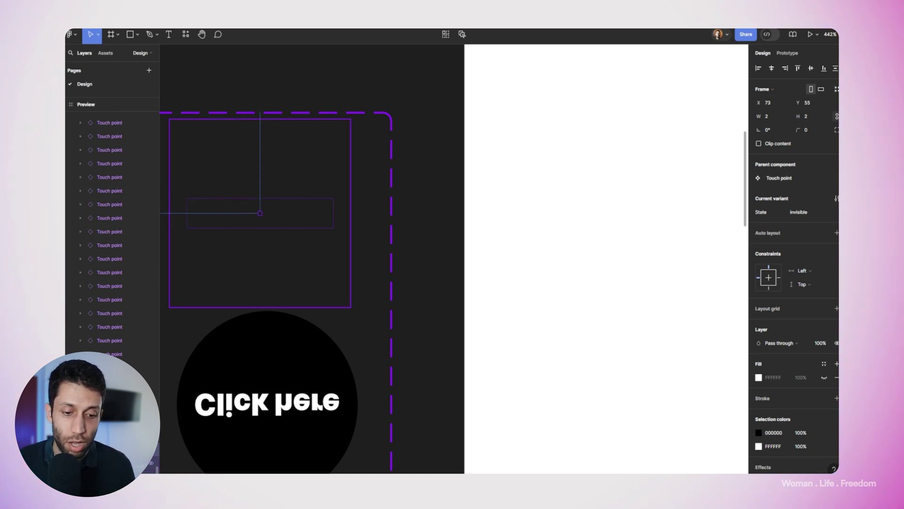
left_click(447, 34)
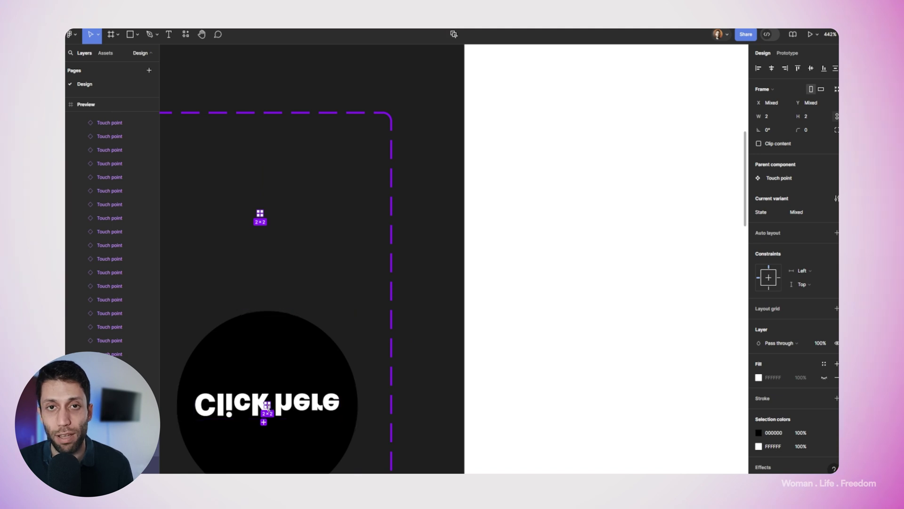
left_click(457, 34)
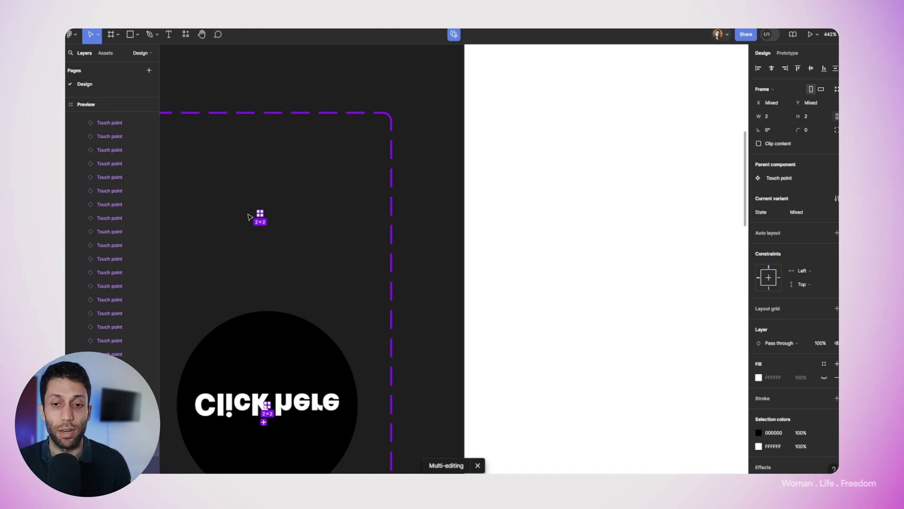
scroll(244, 208, "up", 5)
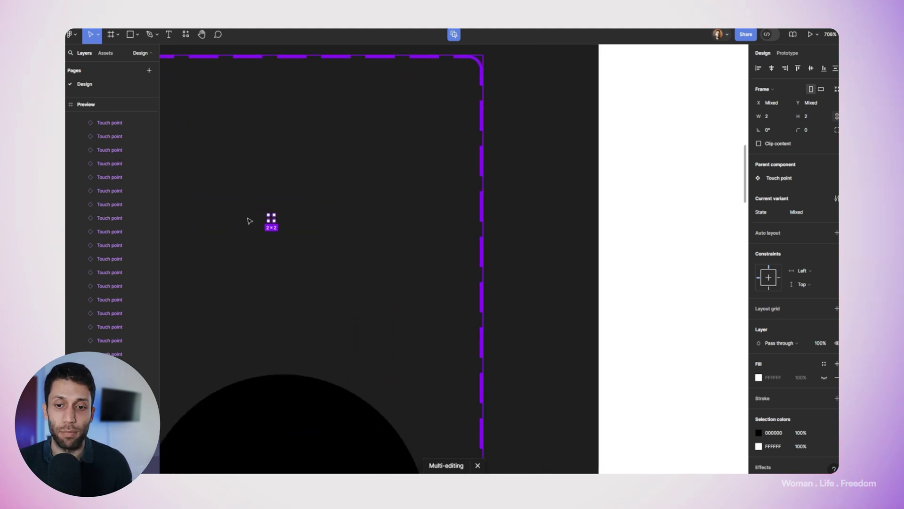
scroll(292, 213, "down", 5)
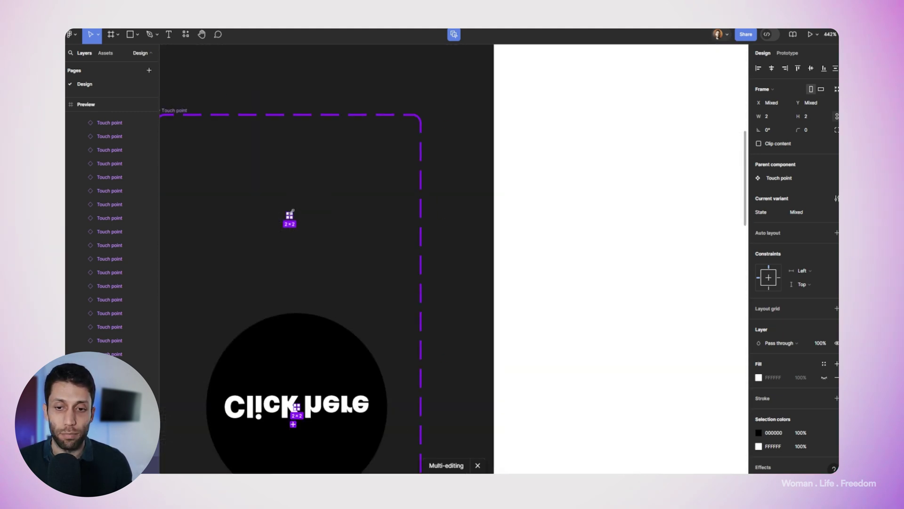
left_click_drag(293, 213, 327, 215)
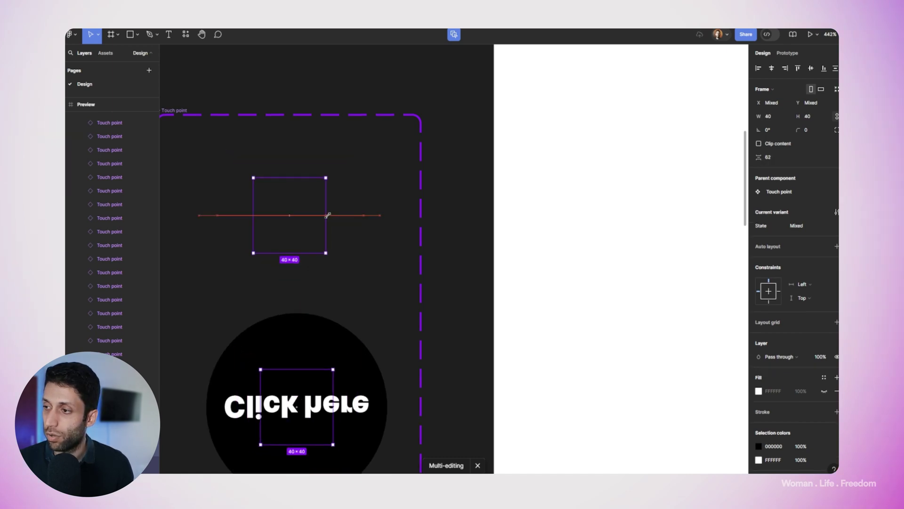